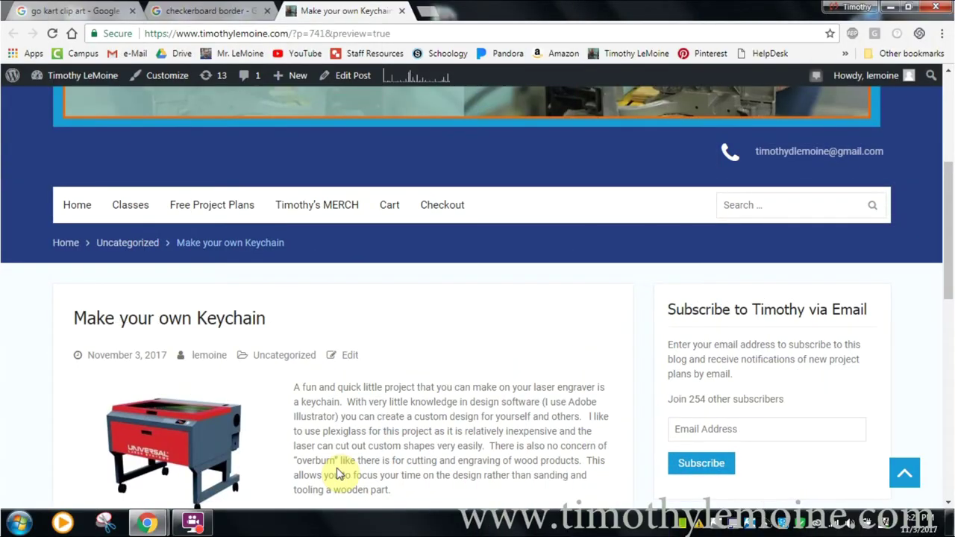
Read through the keychain blog post in Chrome, then minimize the browser to show the desktop.
scroll(482, 271, "up", 3)
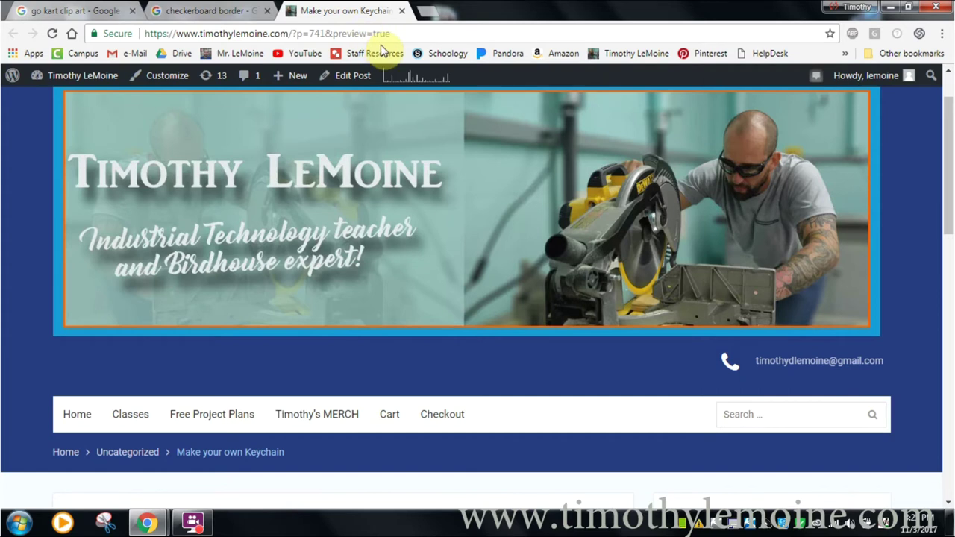
scroll(388, 71, "down", 1)
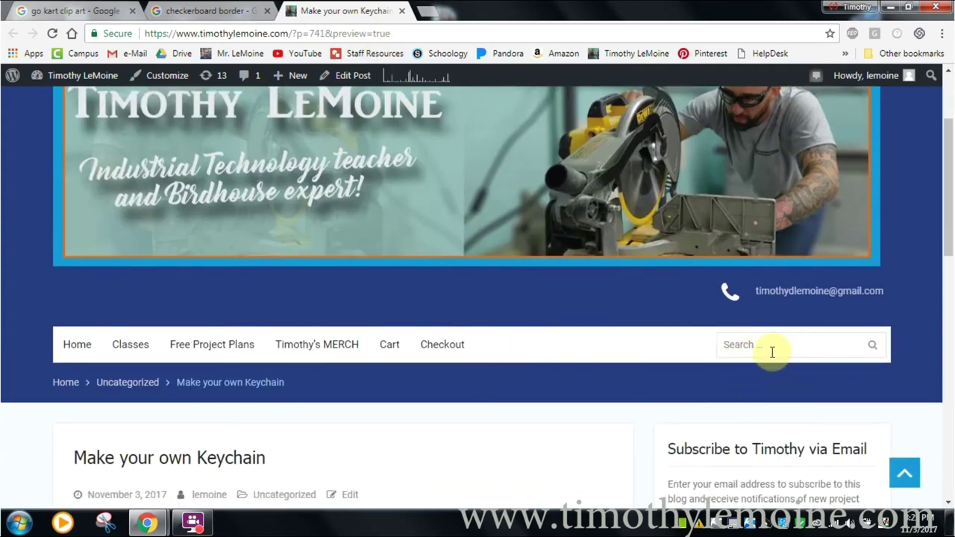
scroll(640, 384, "down", 3)
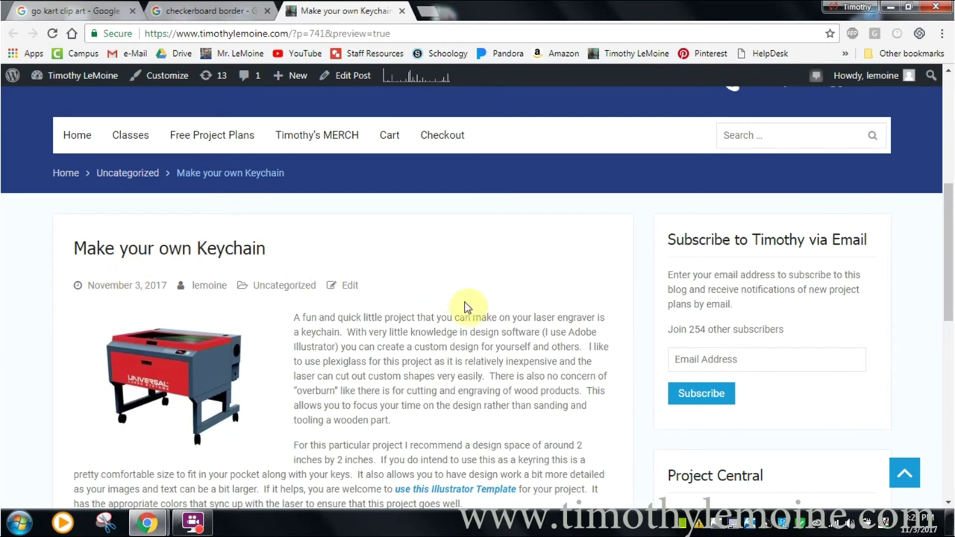
scroll(358, 328, "down", 2)
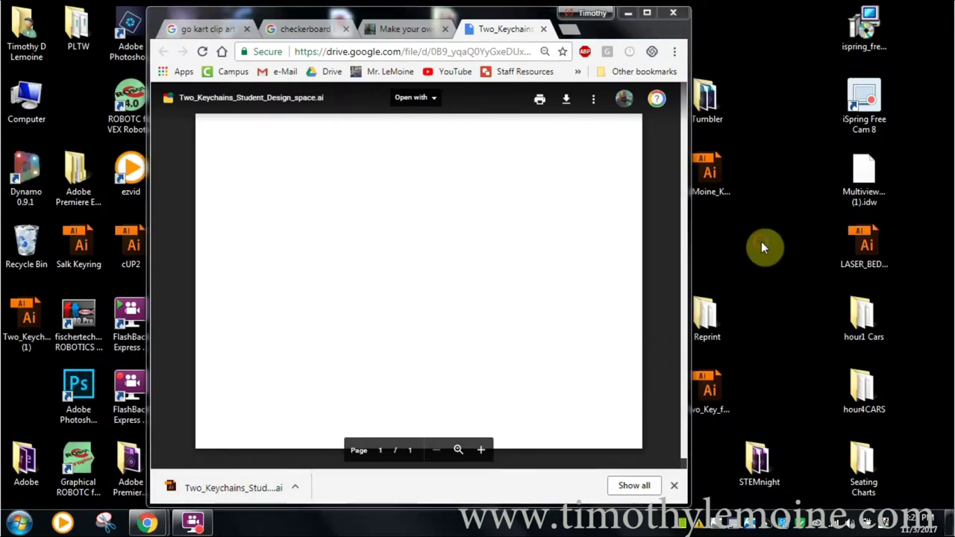
left_click(627, 12)
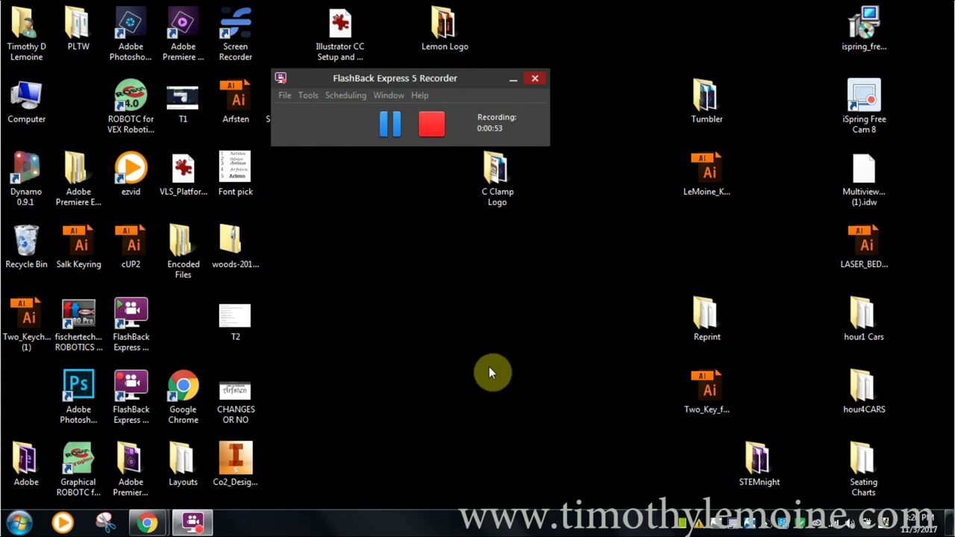
Create a new folder named 'keychain assignment' on the H: network drive.
double_click(26, 99)
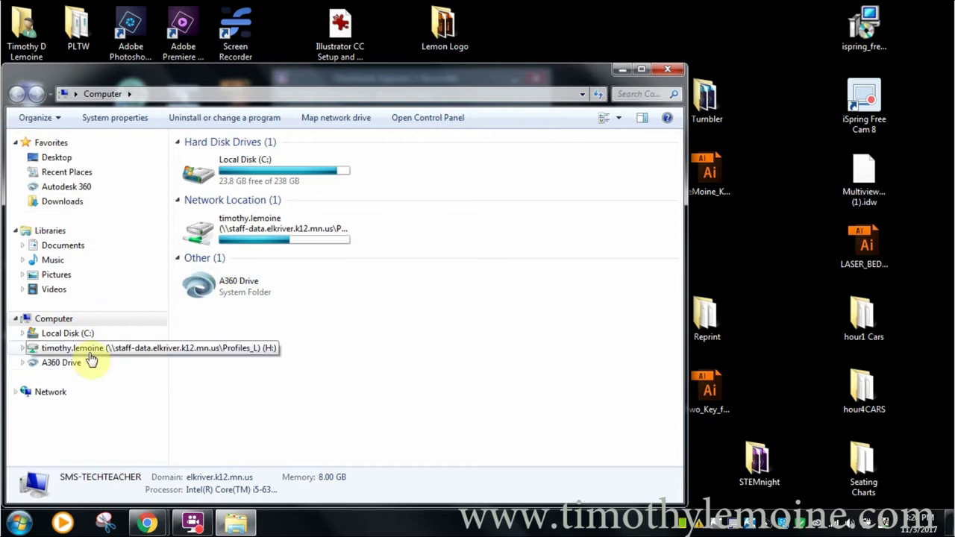
left_click(90, 348)
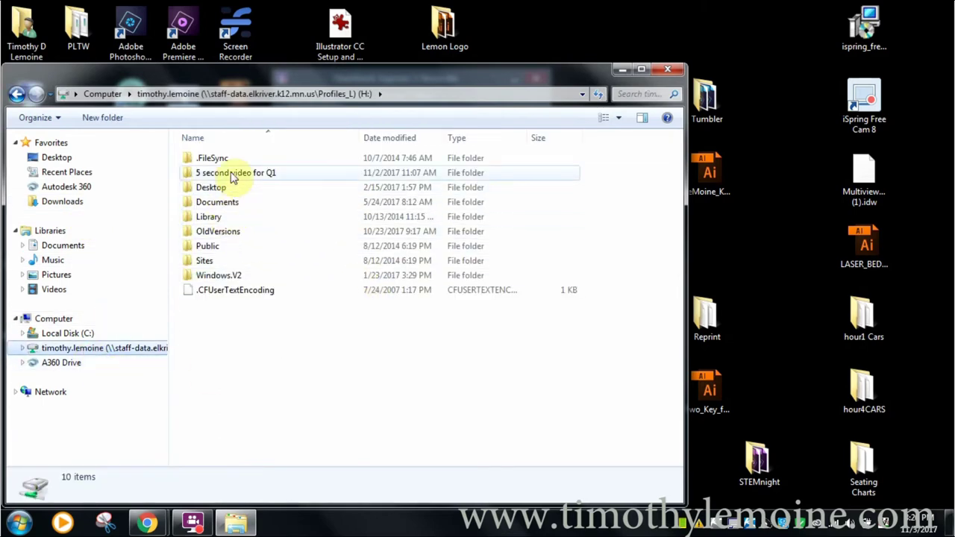
right_click(216, 334)
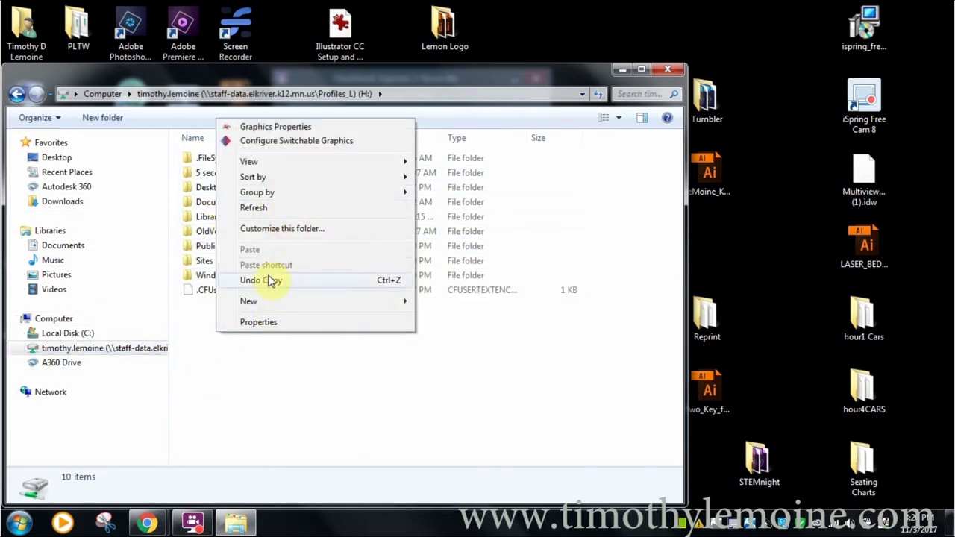
mouse_move(266, 301)
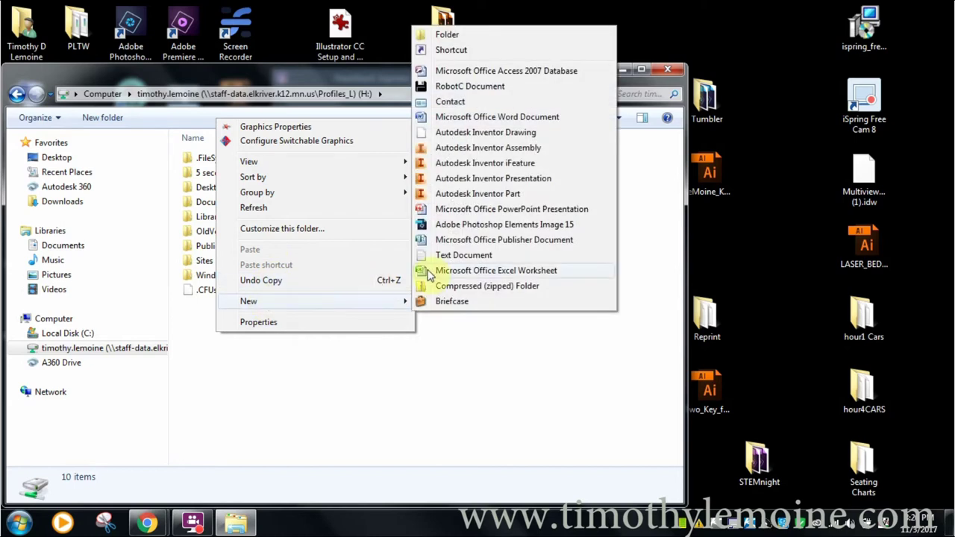
left_click(448, 35)
type("keychain assignment")
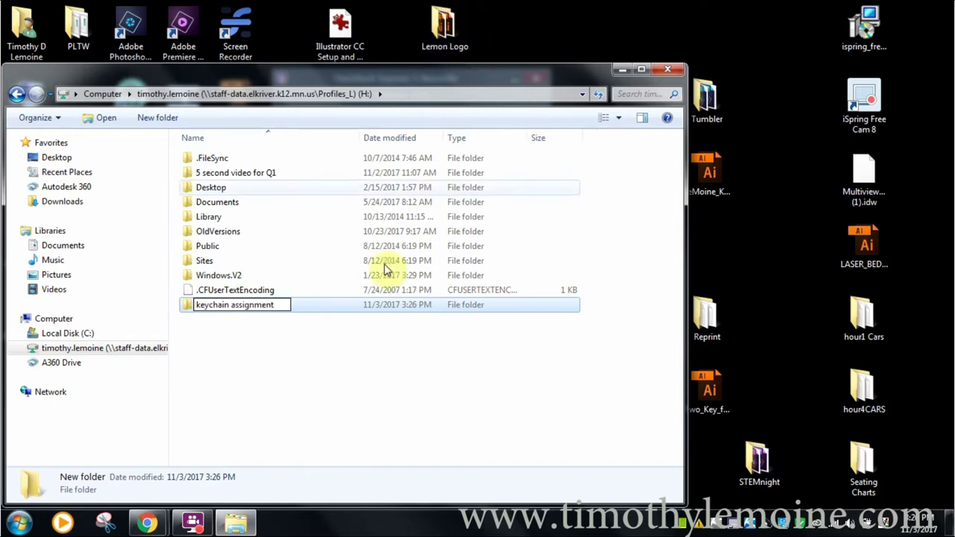
left_click(317, 360)
Copy the Two_Keychains design file into the keychain assignment folder and open it.
double_click(246, 306)
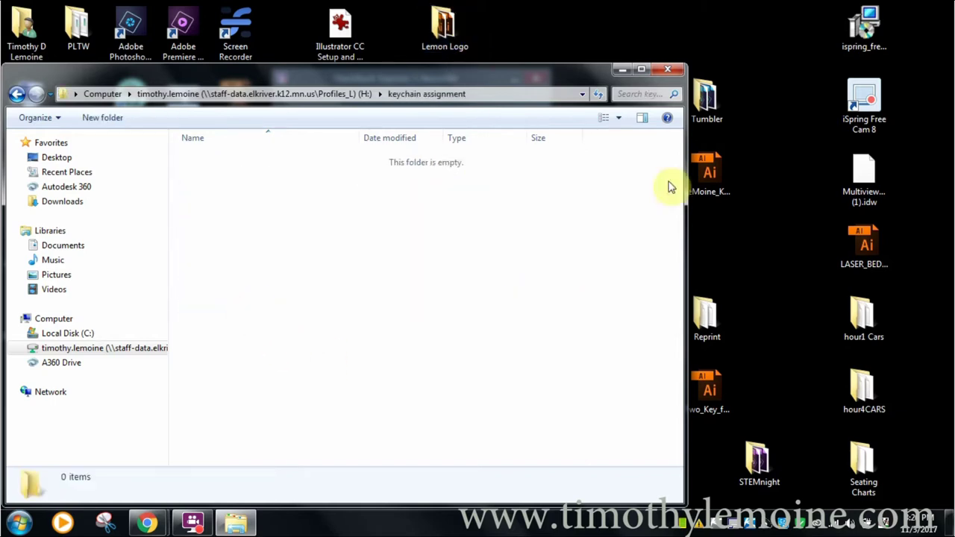
left_click_drag(685, 186, 523, 220)
left_click_drag(377, 79, 662, 68)
left_click_drag(20, 321, 589, 209)
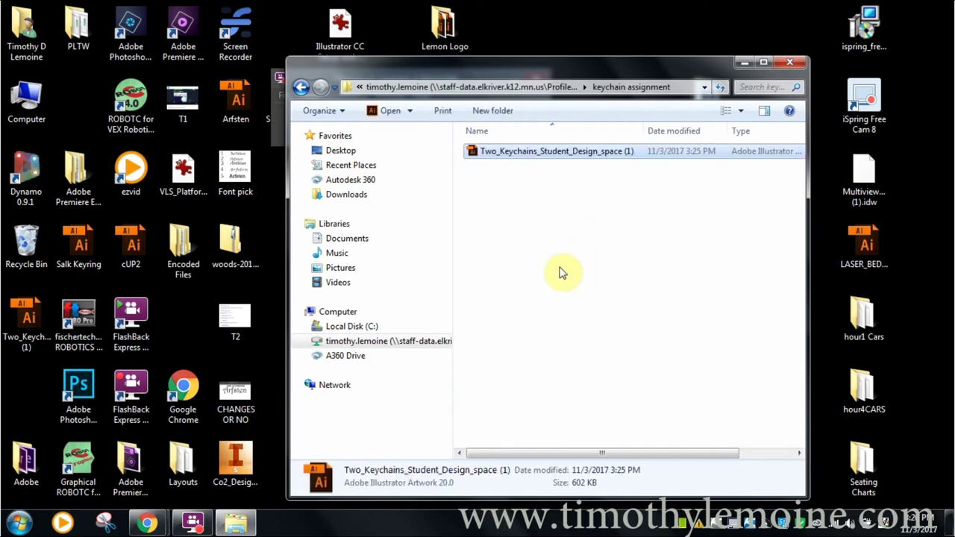
double_click(524, 156)
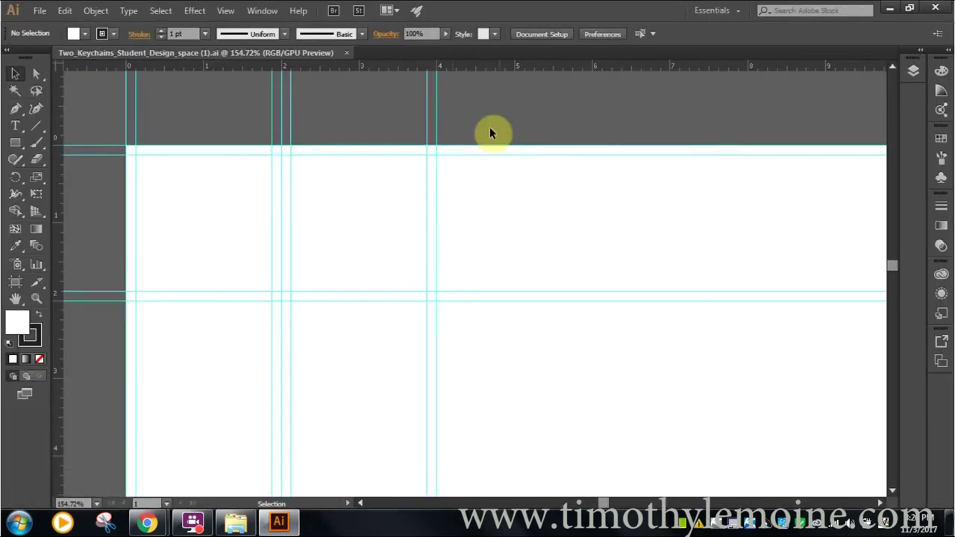
Save the design under a new name prefixed with the designer's surname, keeping default Illustrator options.
left_click(40, 11)
left_click(40, 10)
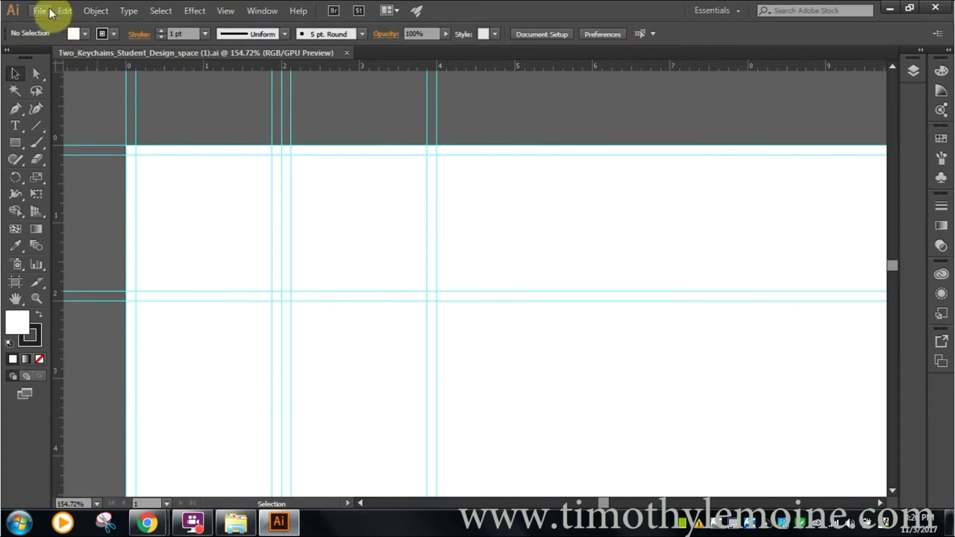
left_click(41, 10)
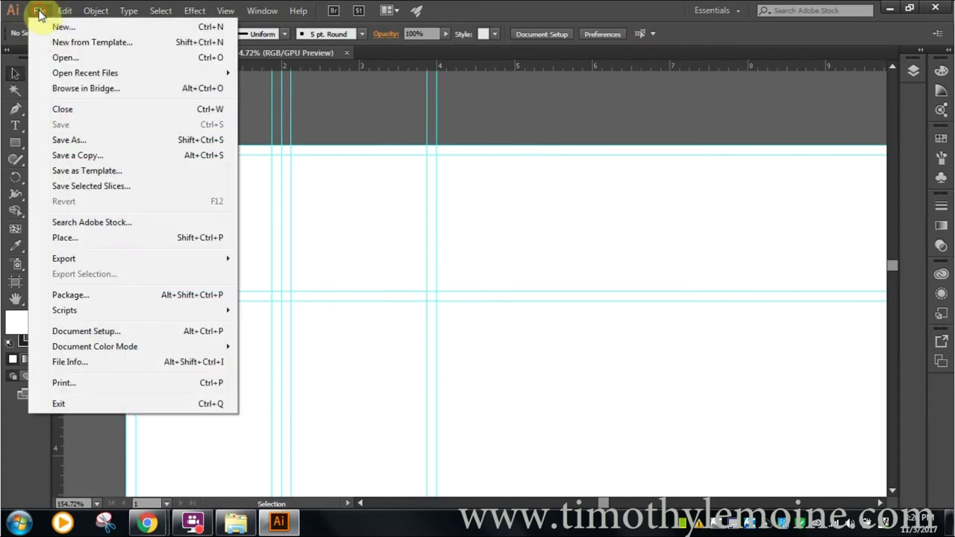
left_click(79, 141)
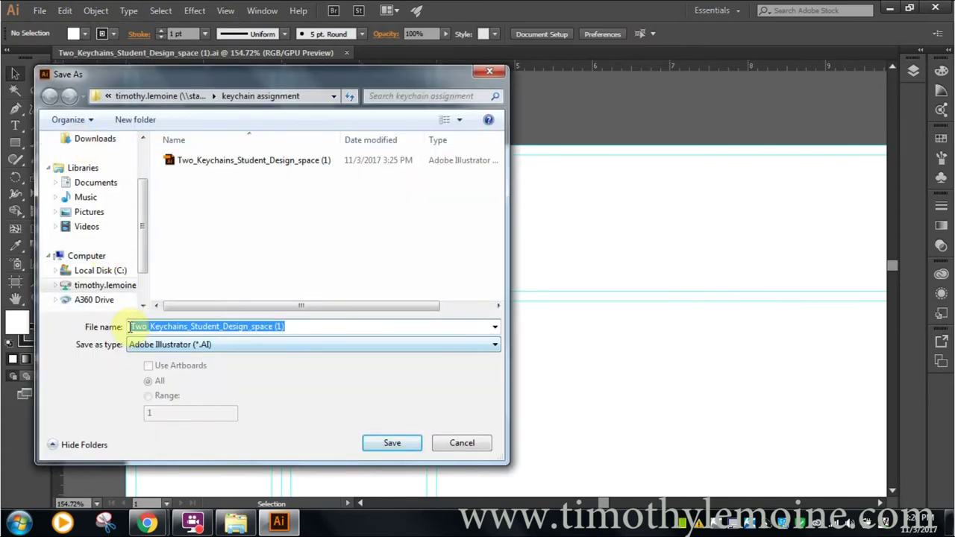
left_click(129, 328)
type("LeMoine_")
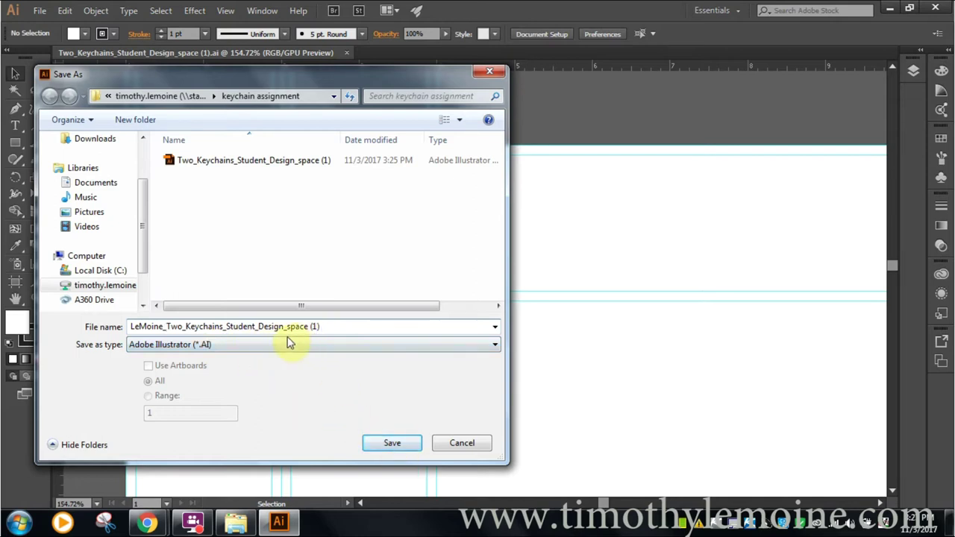
left_click(407, 447)
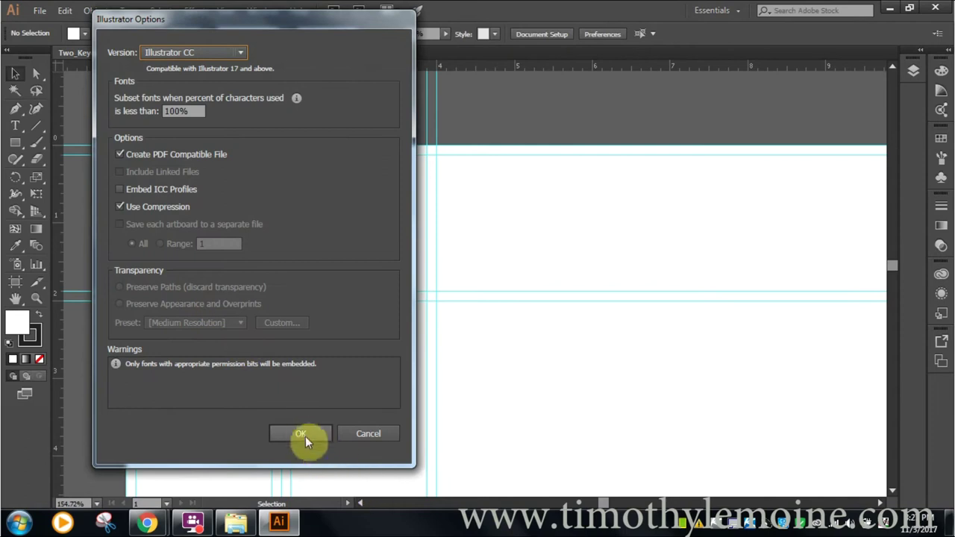
left_click(301, 432)
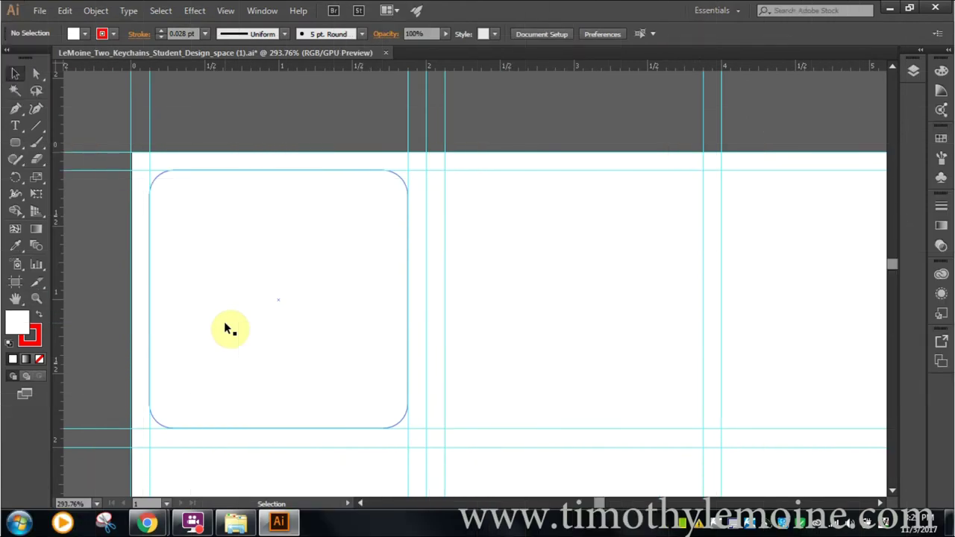
Find the checkerboard frame image in the Google Images results and open its larger preview.
mouse_move(145, 527)
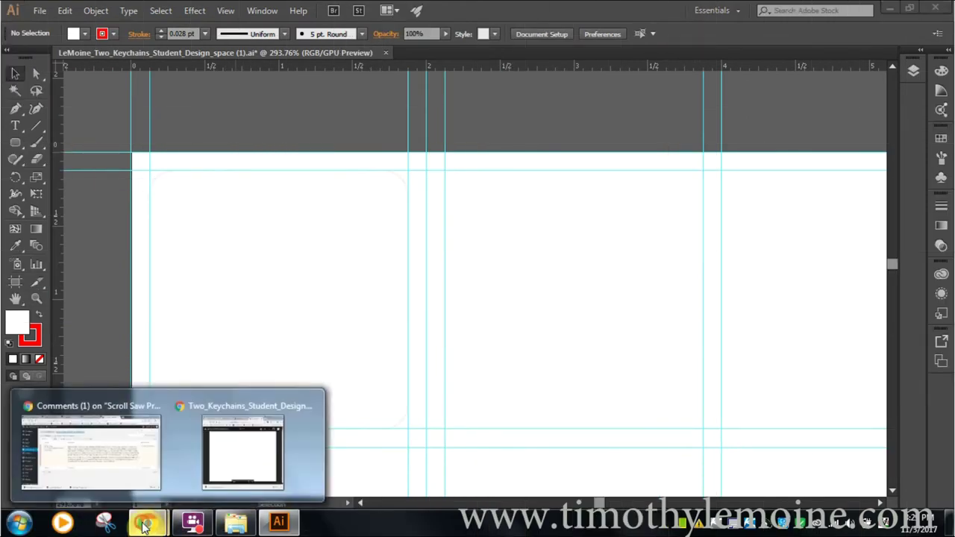
mouse_move(262, 453)
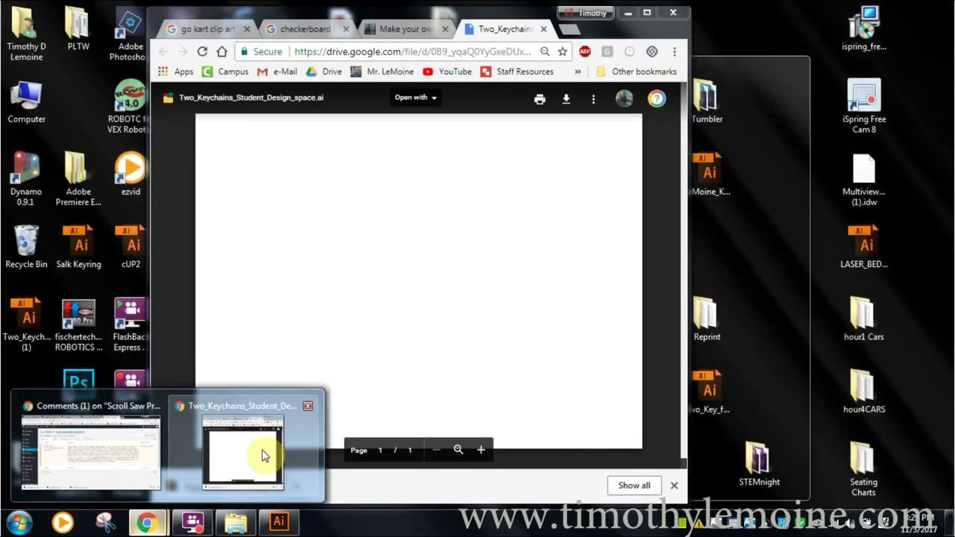
left_click(263, 454)
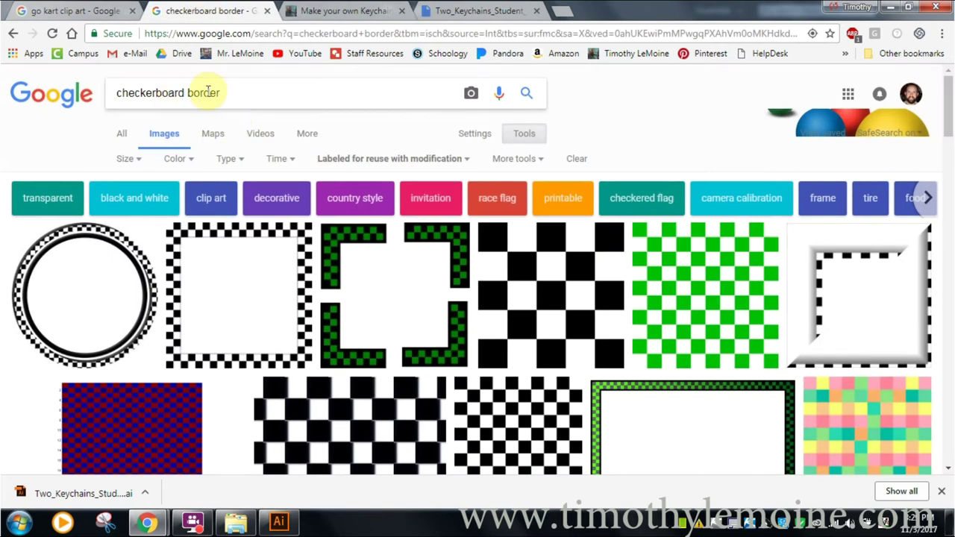
scroll(384, 161, "down", 1)
scroll(384, 161, "down", 1)
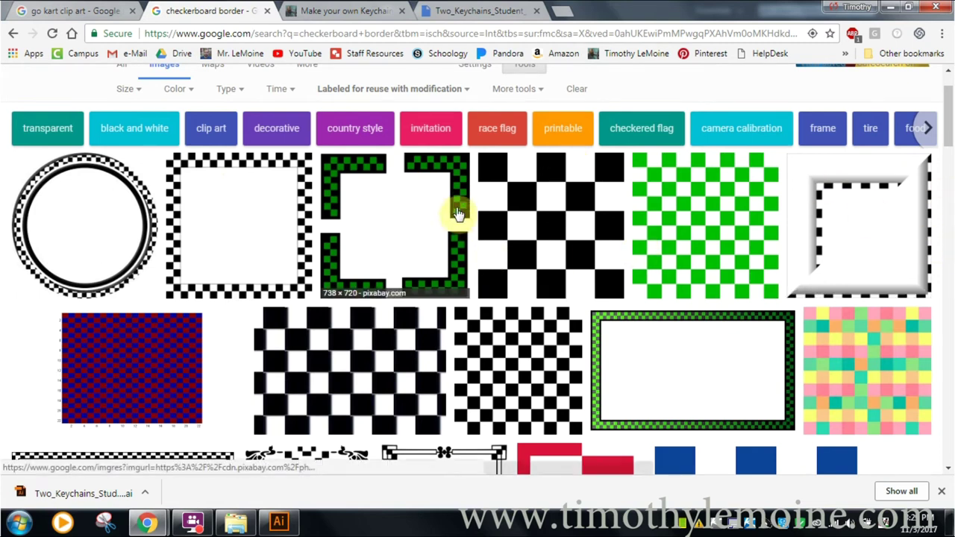
left_click(200, 161)
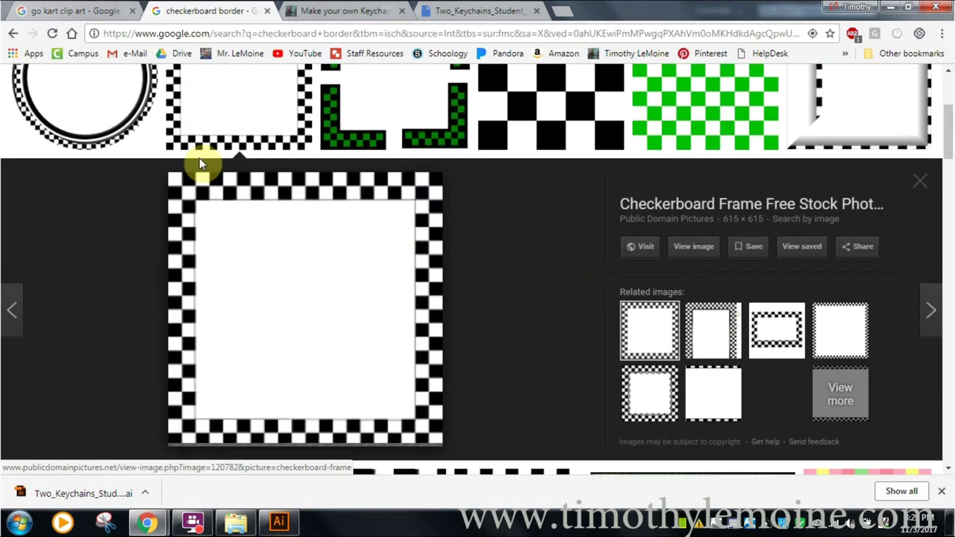
Save the frame image as 'checker border.jpg' in the keychain assignment folder on the H: drive.
right_click(344, 196)
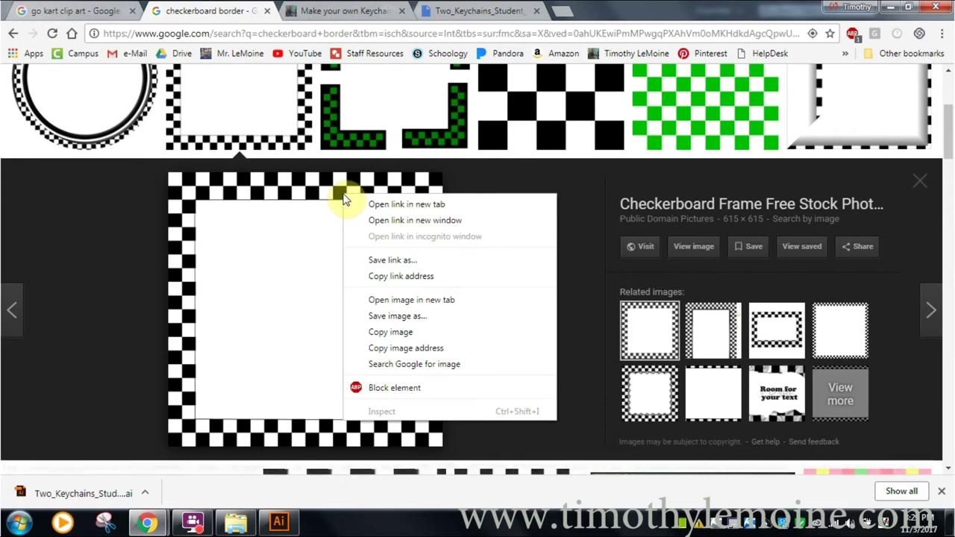
left_click(416, 318)
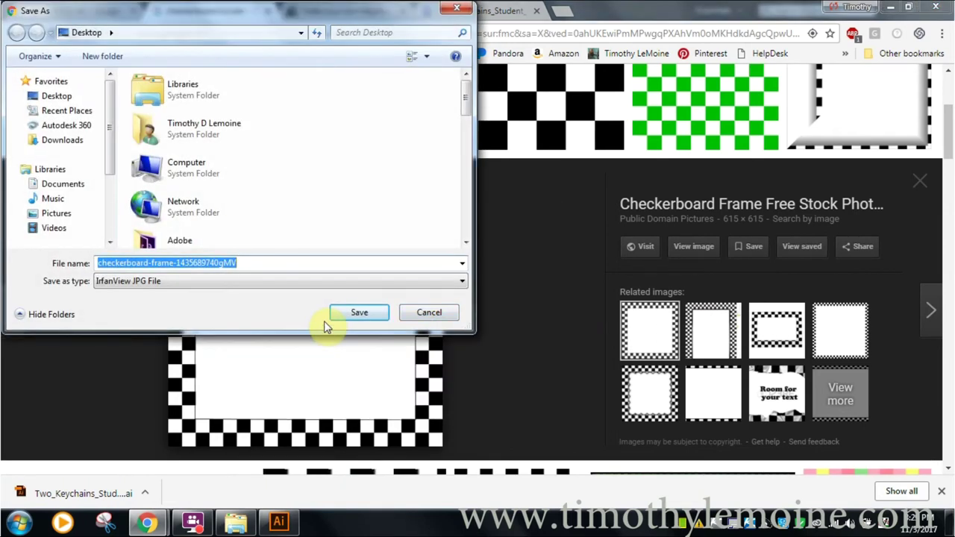
type("chwck")
key("BackSpace")
type("ecker border")
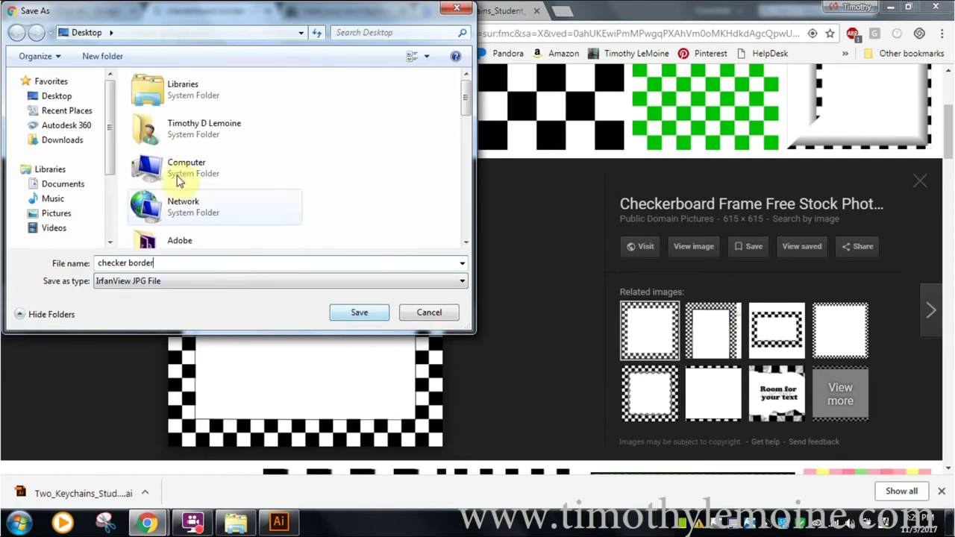
left_click_drag(105, 145, 79, 207)
left_click(72, 206)
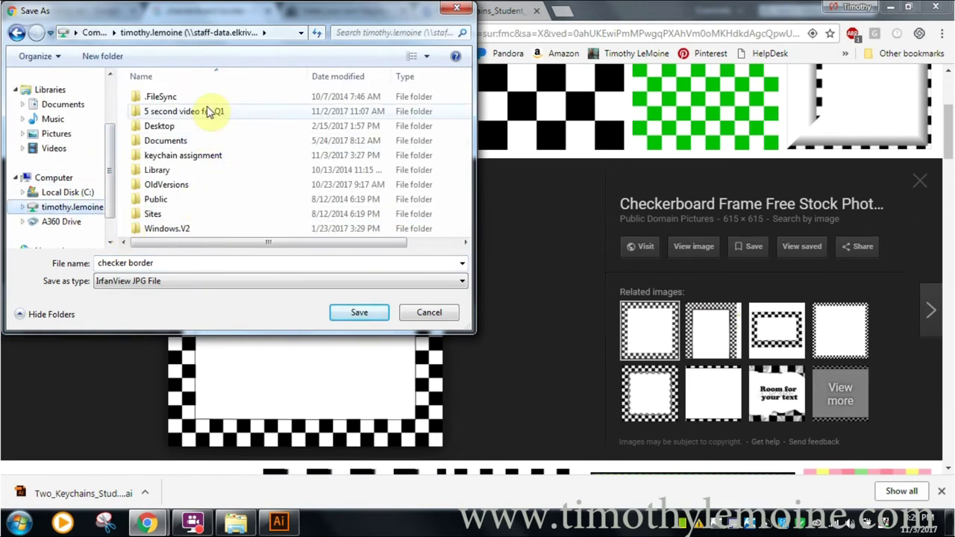
scroll(207, 161, "down", 1)
left_click(193, 156)
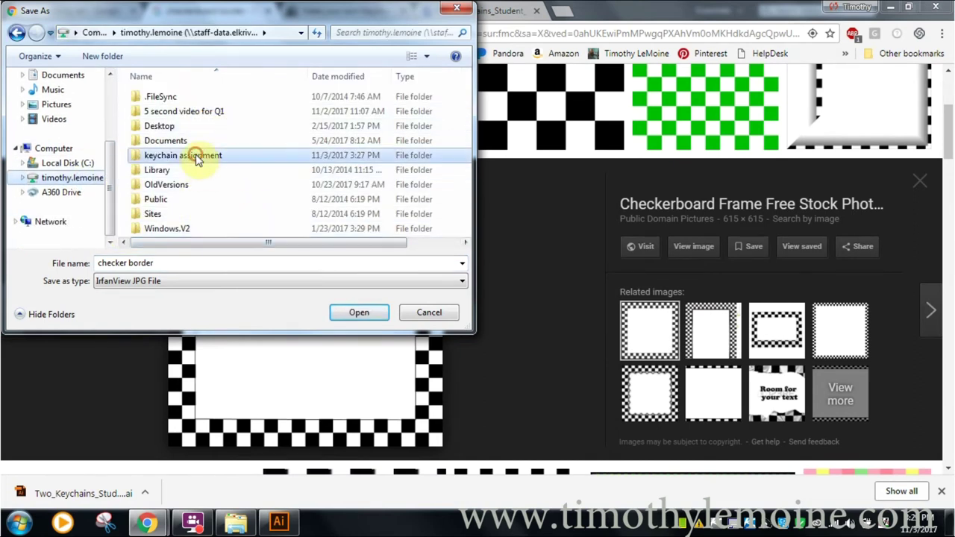
left_click(359, 313)
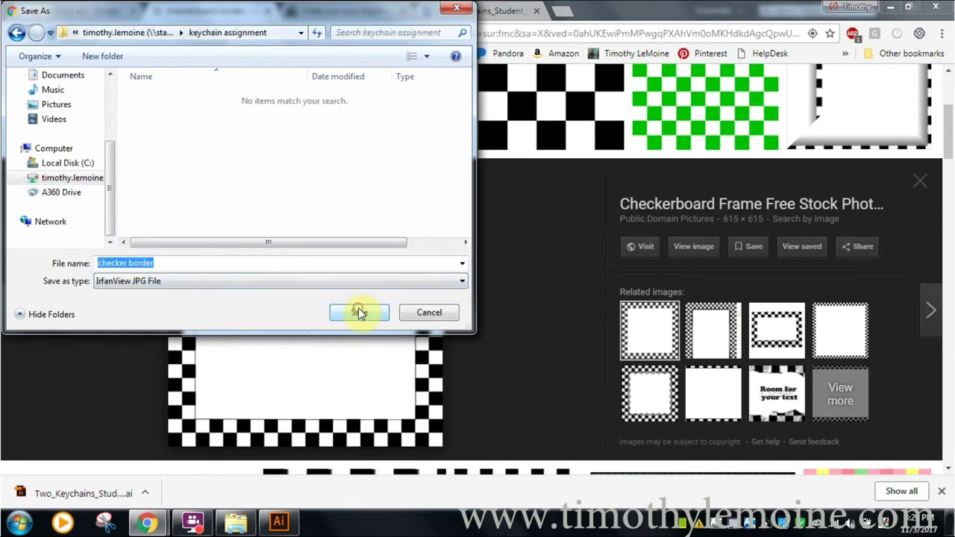
left_click(359, 313)
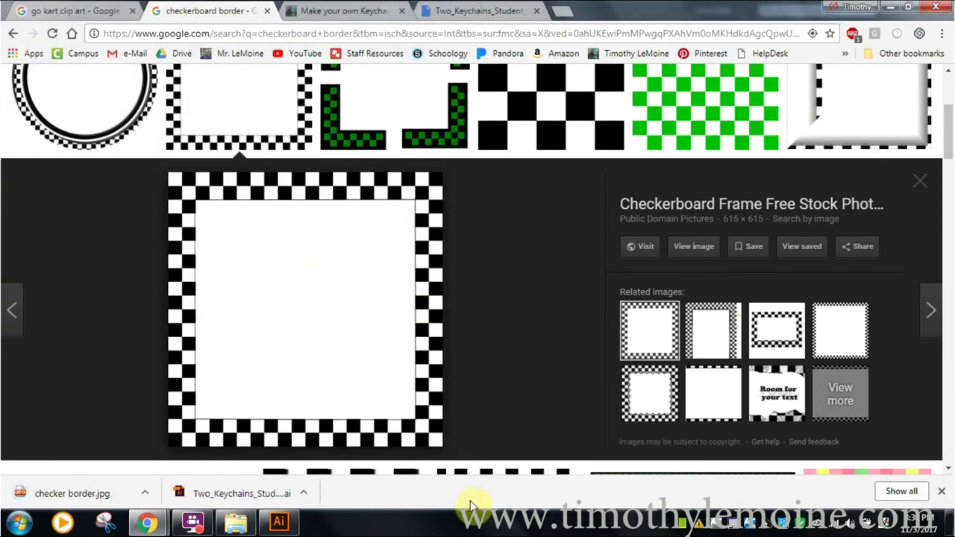
Place checker border.jpg onto the keychain design artboard.
left_click(283, 525)
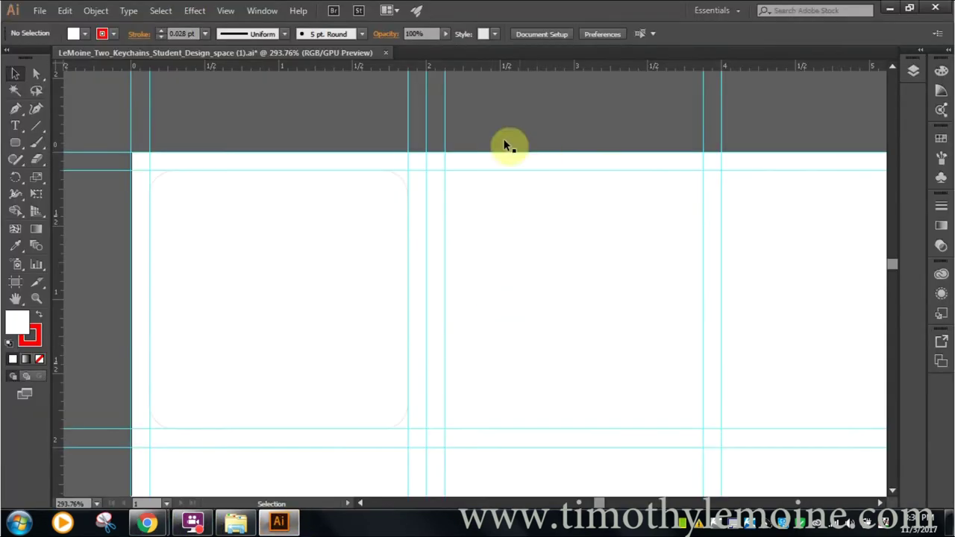
left_click(40, 11)
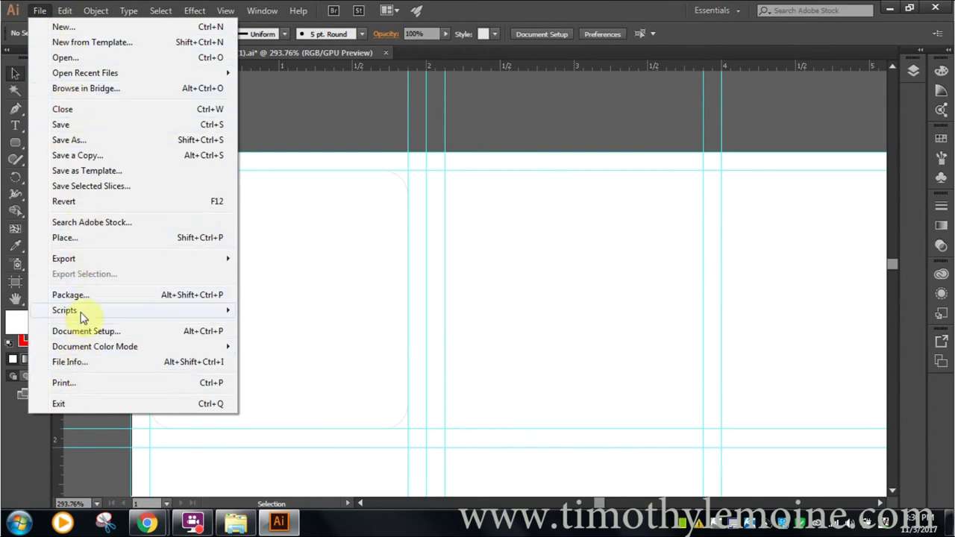
left_click(71, 240)
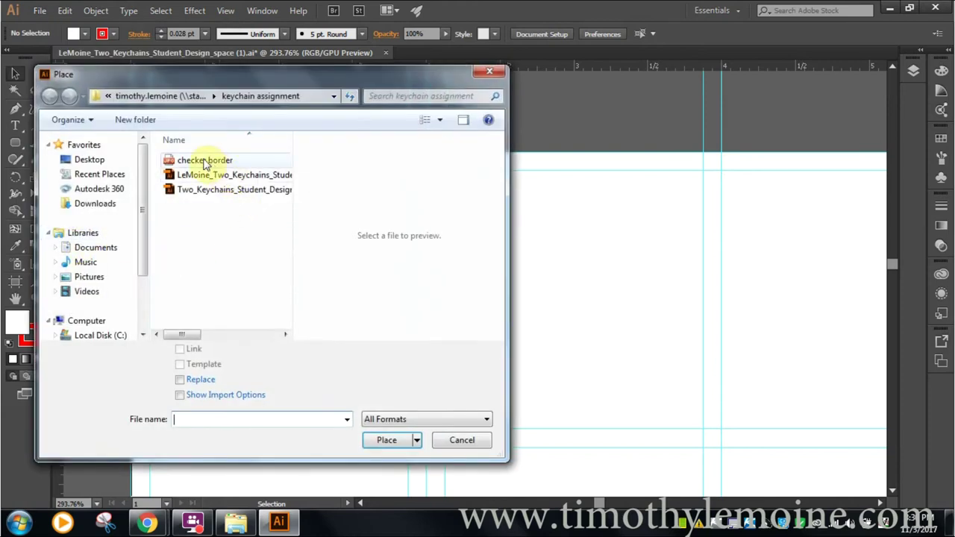
left_click(203, 159)
left_click(386, 441)
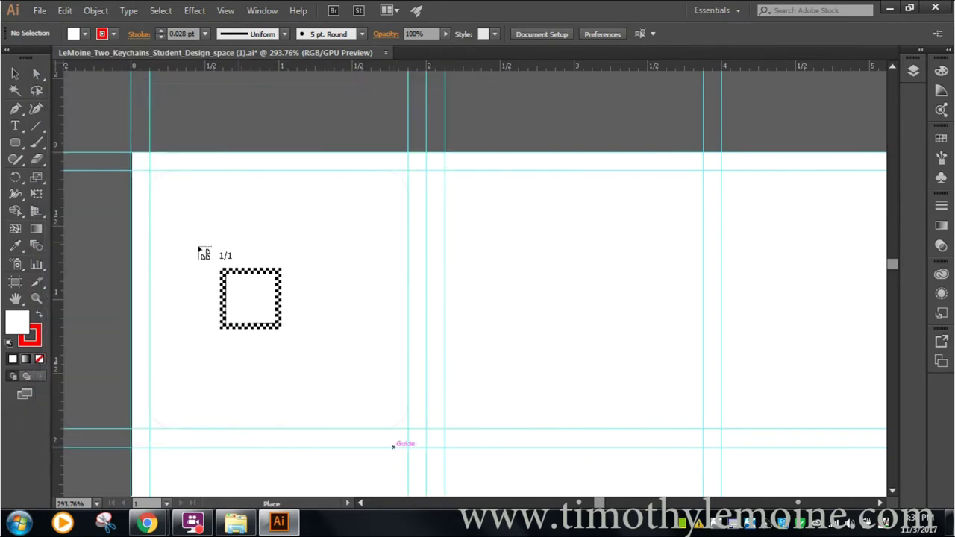
left_click(180, 216)
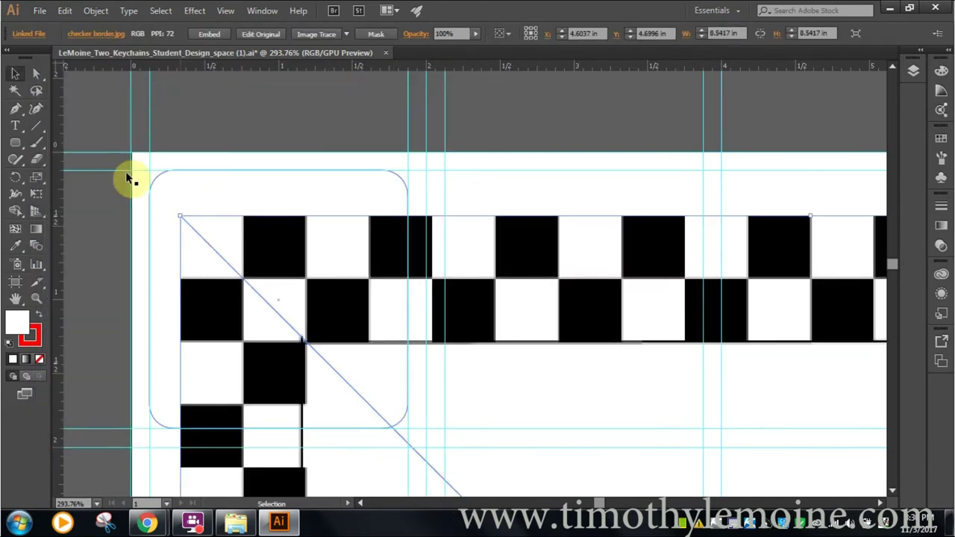
Resize the checker border to fill the first rounded keychain shape and embed it.
double_click(17, 298)
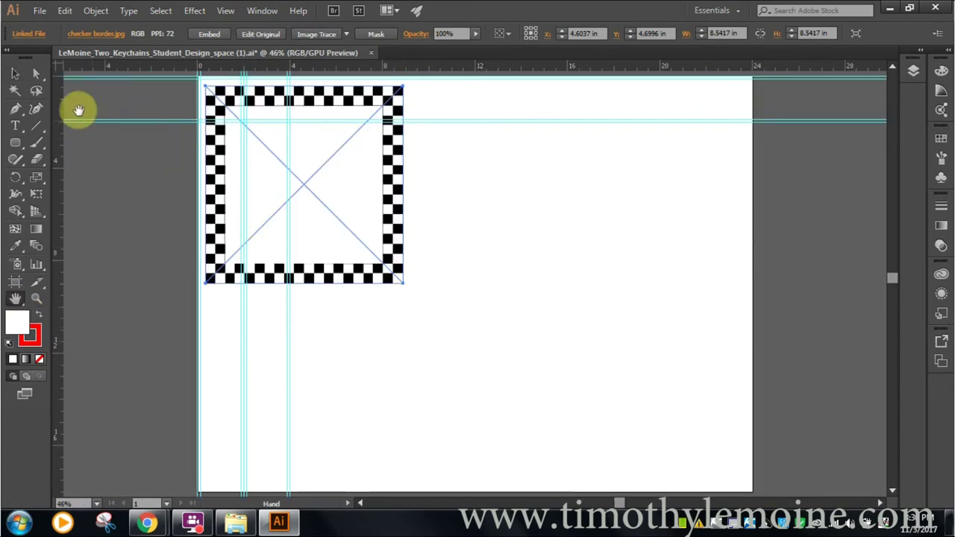
left_click(12, 74)
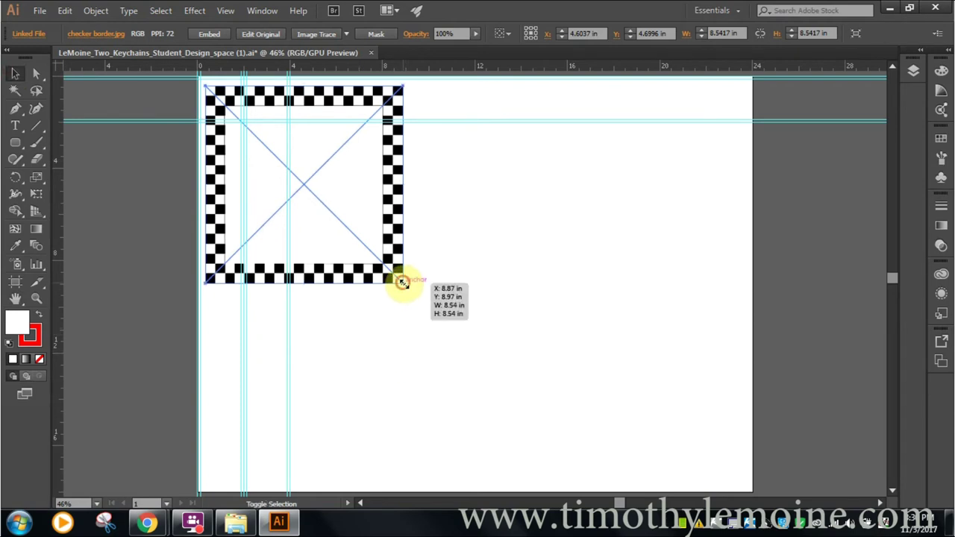
left_click_drag(401, 282, 233, 110)
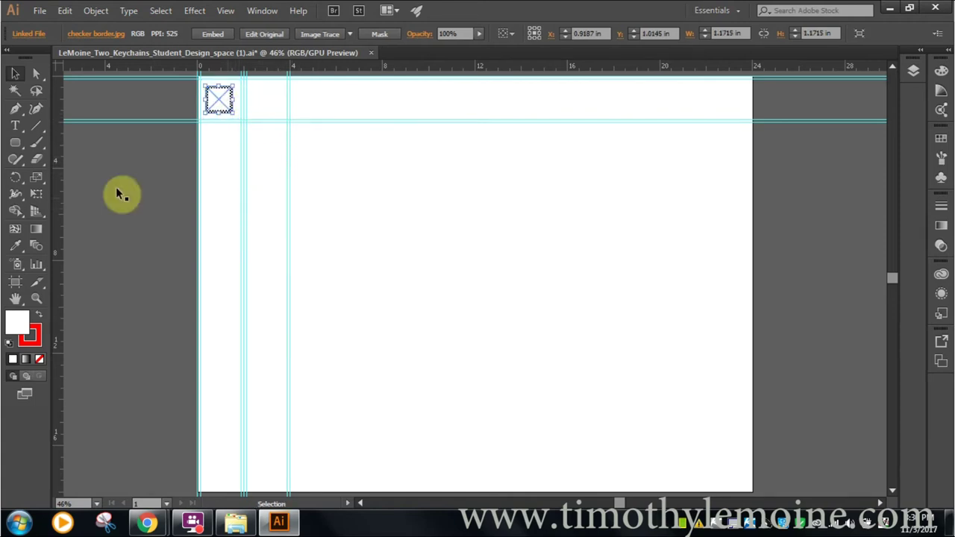
left_click(36, 298)
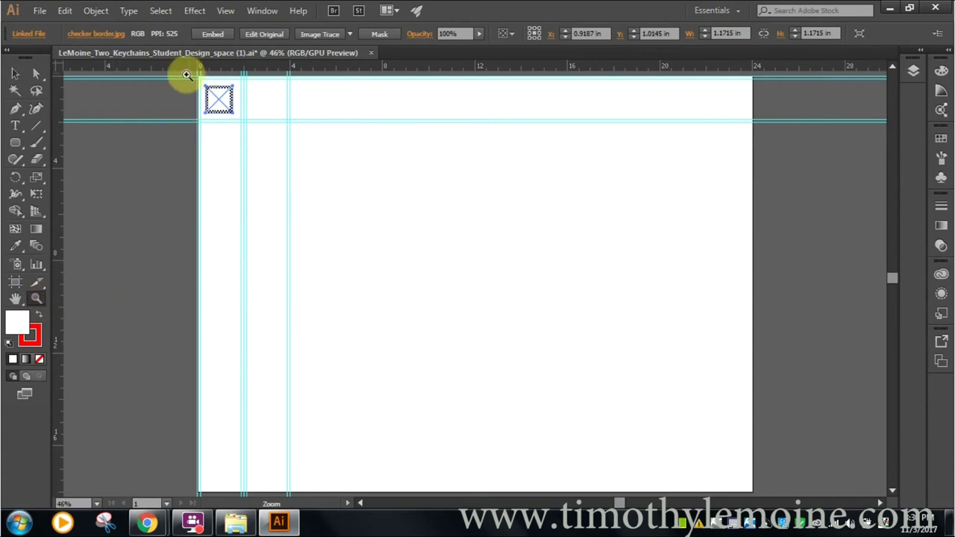
left_click_drag(224, 100, 615, 351)
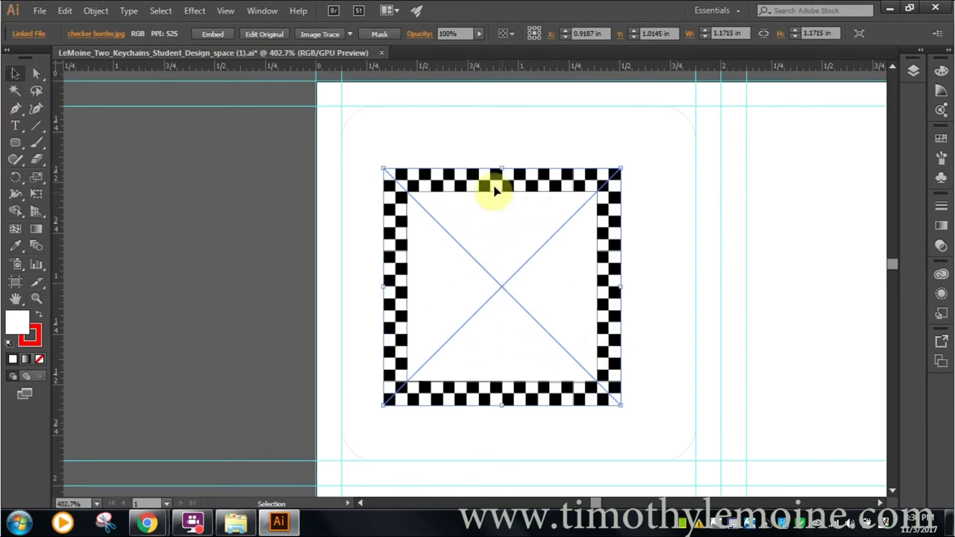
left_click_drag(483, 185, 442, 117)
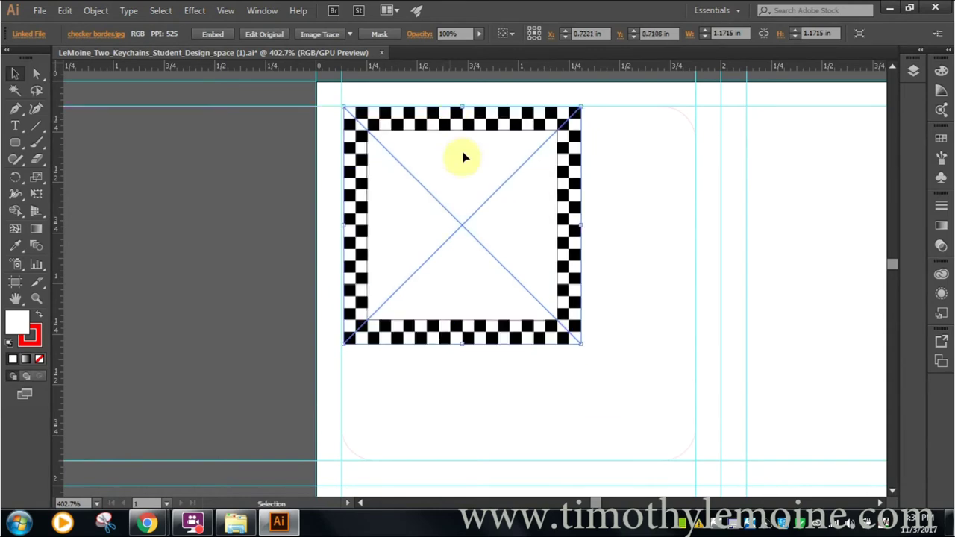
left_click_drag(579, 340, 693, 457)
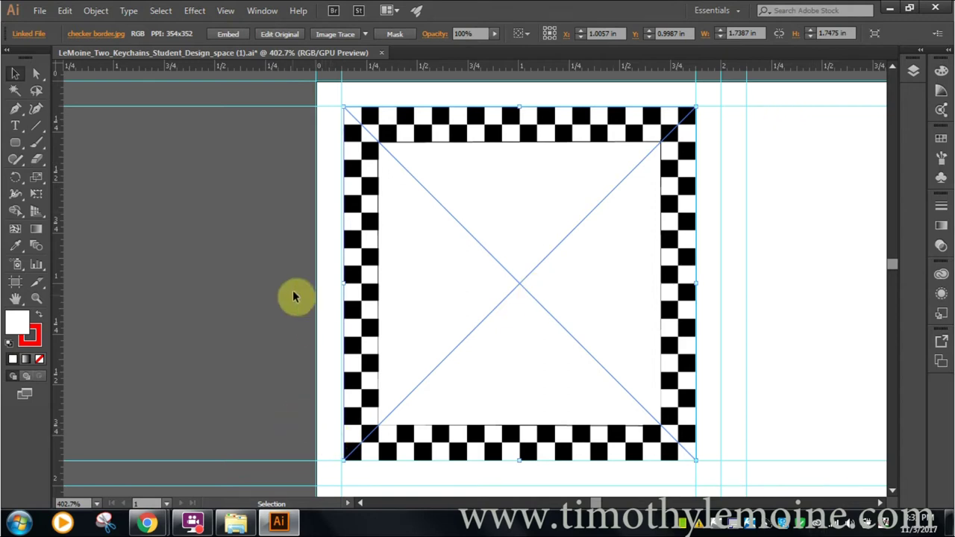
left_click(230, 35)
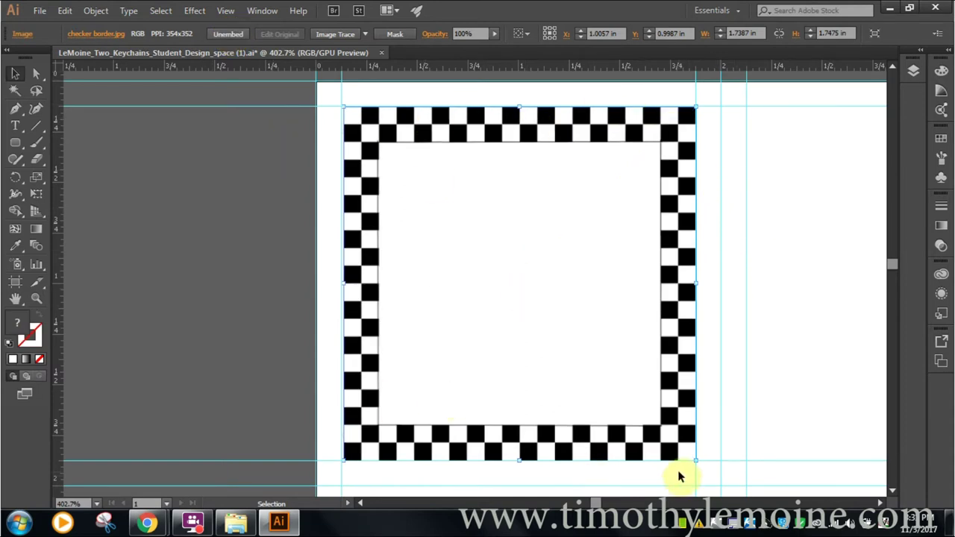
left_click(584, 146)
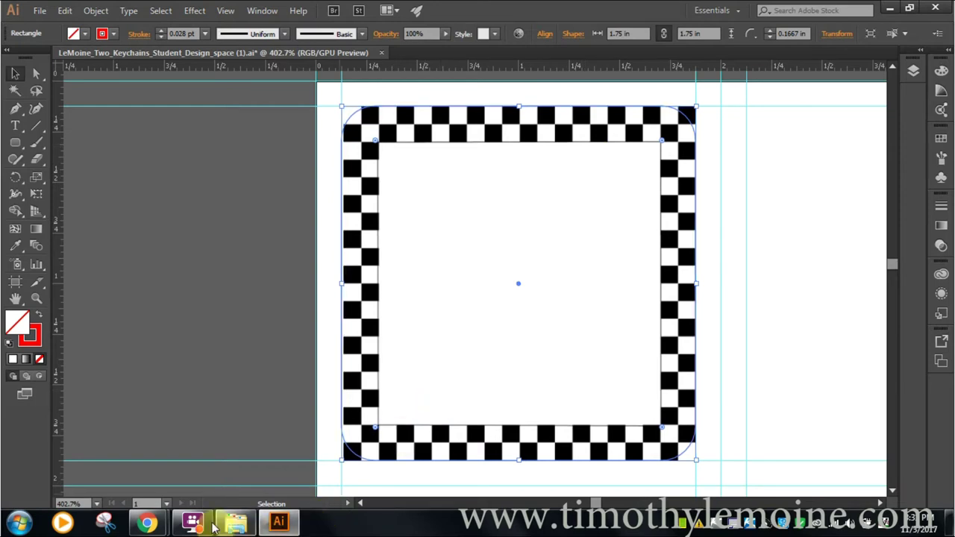
left_click(147, 524)
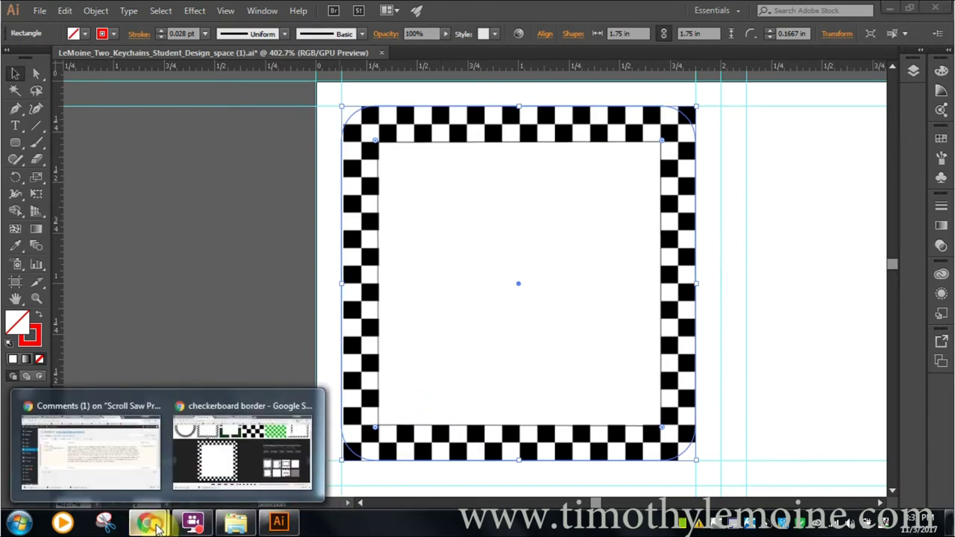
Open the red star helmet from the go kart clip art results in a larger preview.
left_click(256, 462)
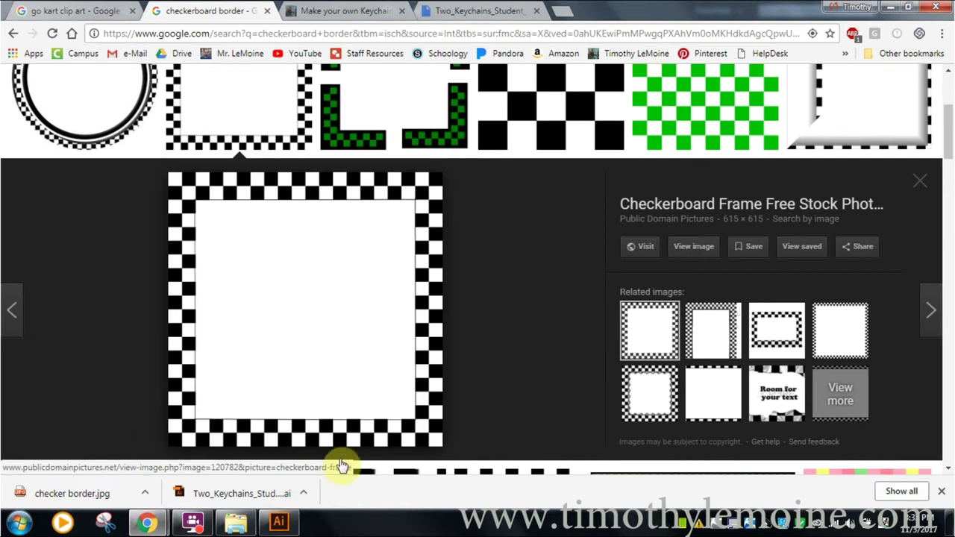
left_click(73, 15)
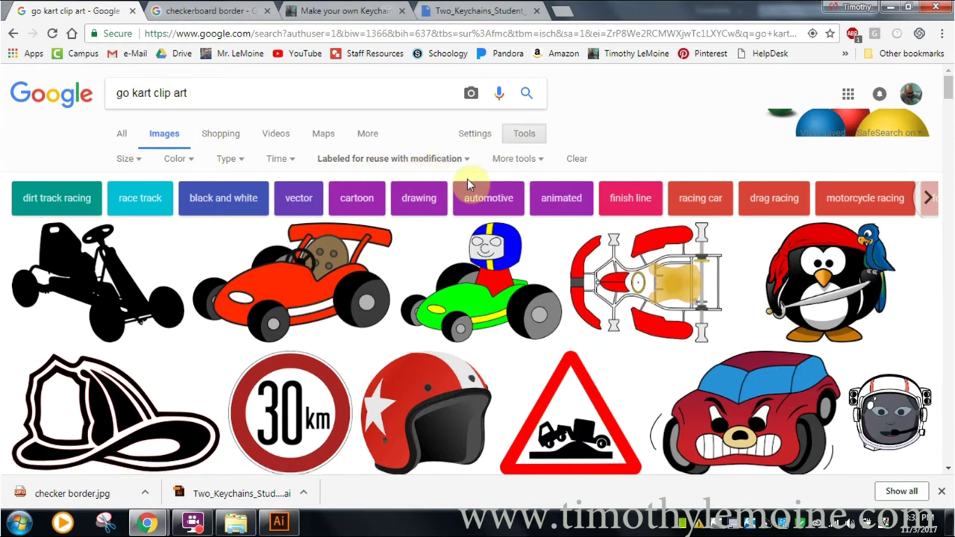
scroll(448, 186, "down", 5)
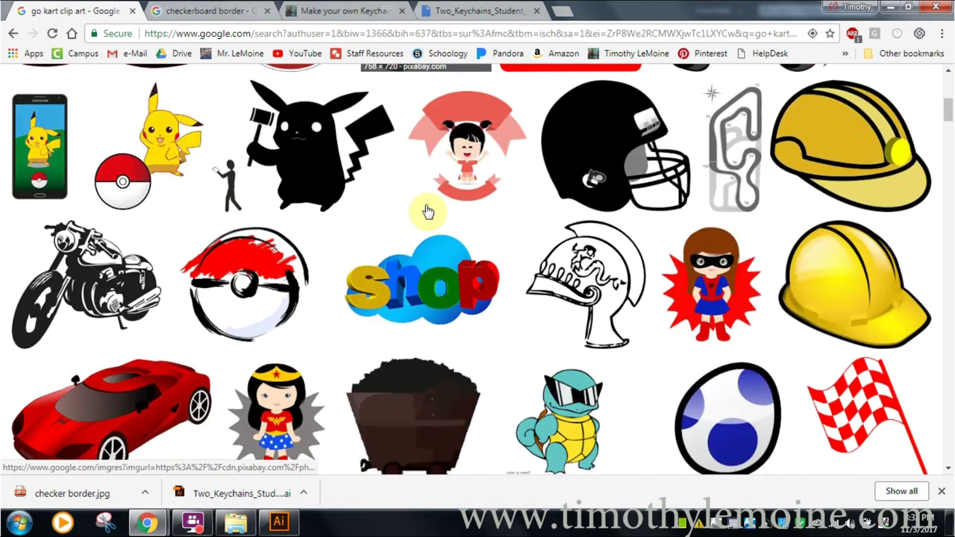
scroll(429, 224, "up", 4)
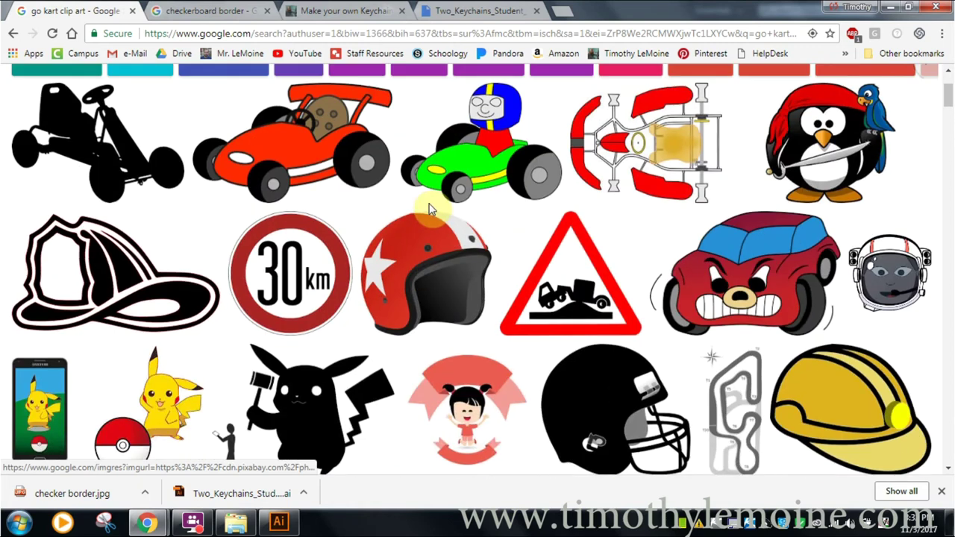
left_click(426, 252)
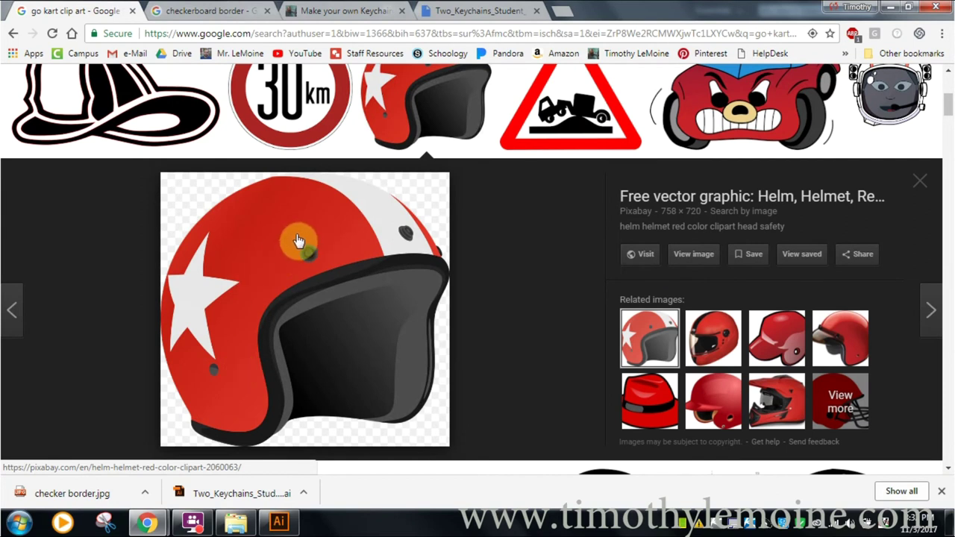
Save the helmet image as helm-2060063_960_720 in the keychain assignment folder.
right_click(297, 241)
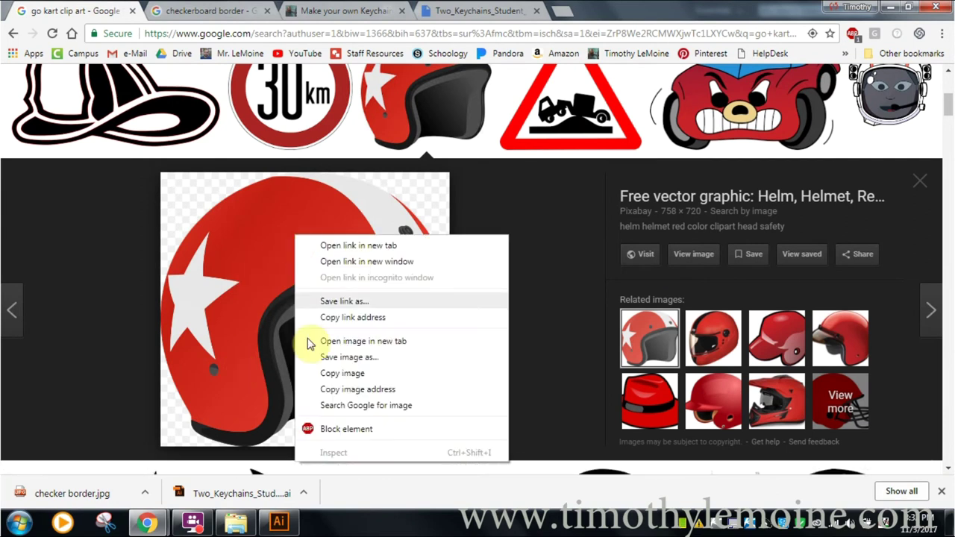
left_click(365, 359)
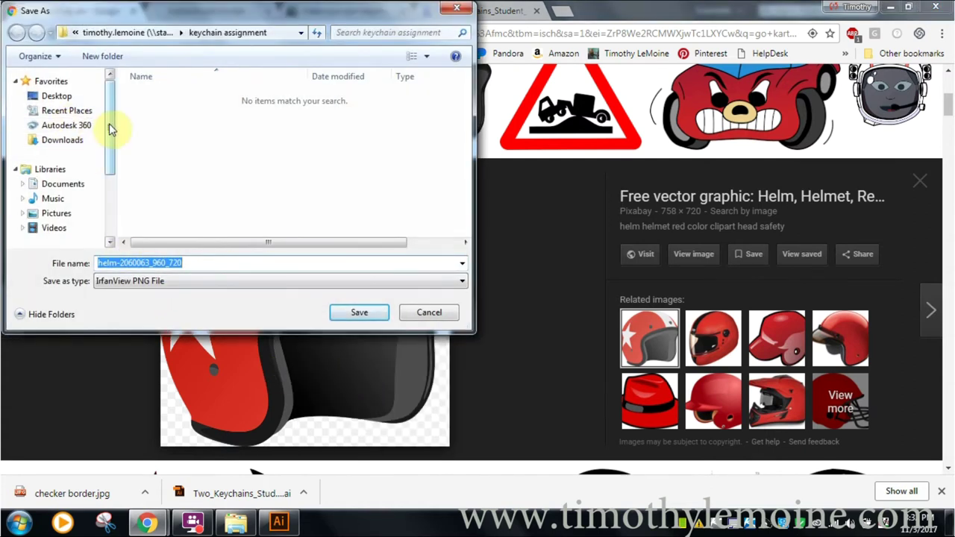
left_click_drag(108, 127, 113, 171)
left_click(66, 209)
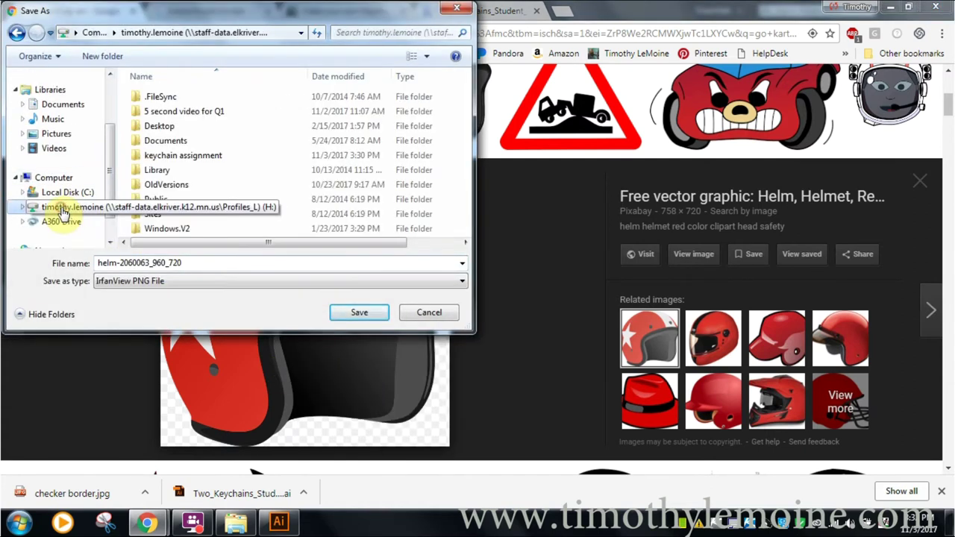
left_click(200, 157)
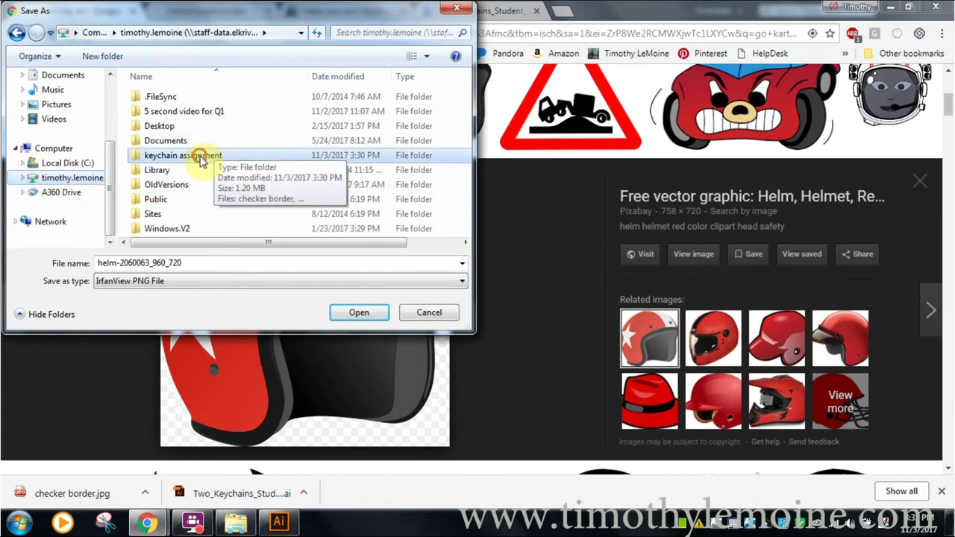
double_click(203, 159)
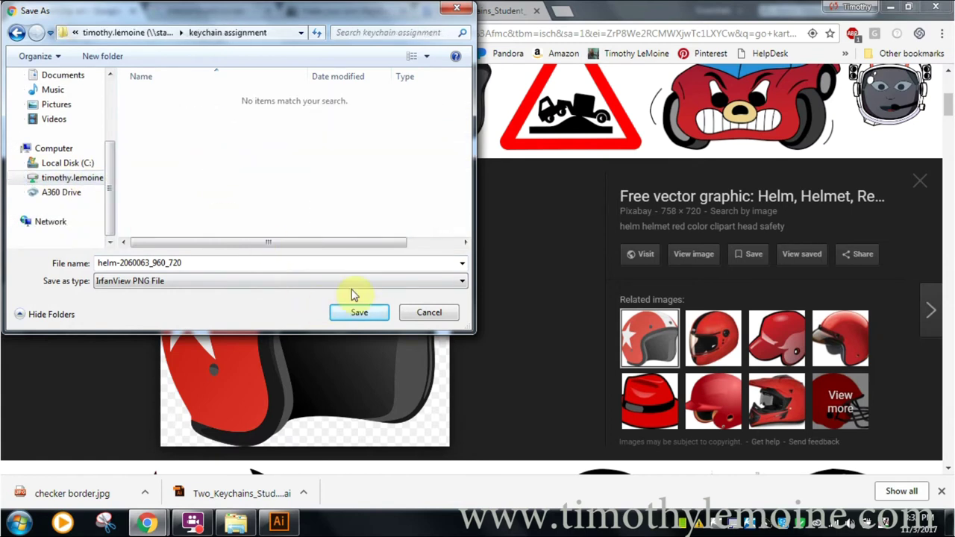
left_click(357, 314)
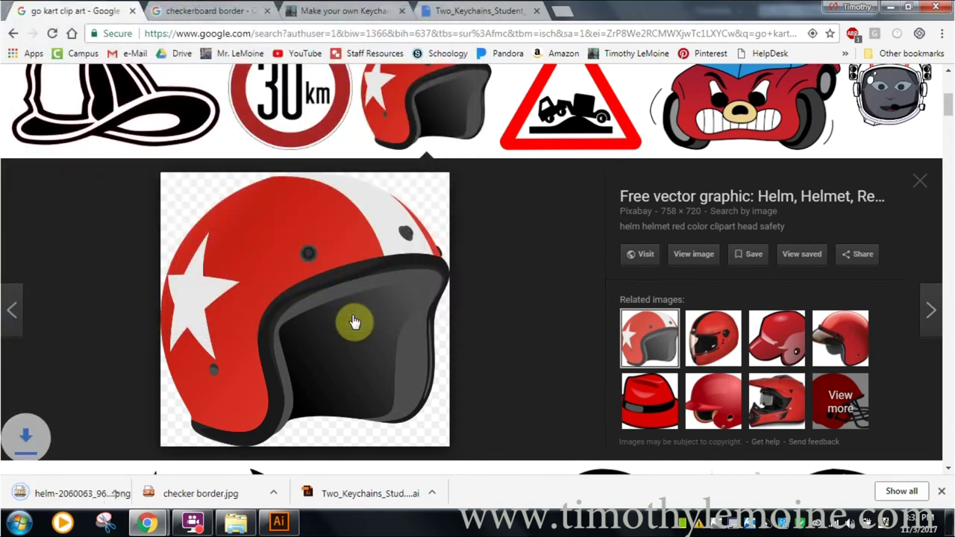
Place the helm-2060063_960_720 helmet image onto the Illustrator artboard.
left_click(891, 7)
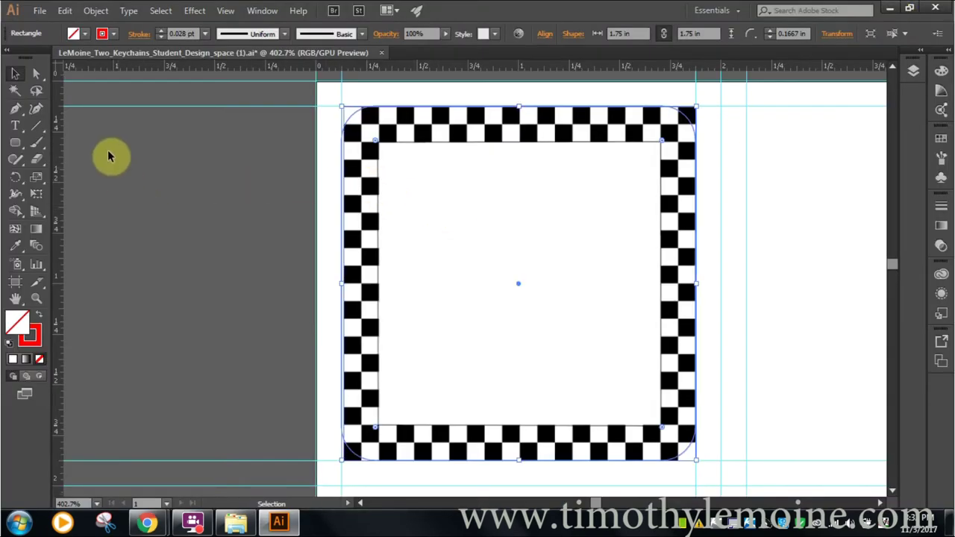
left_click(40, 10)
left_click(86, 240)
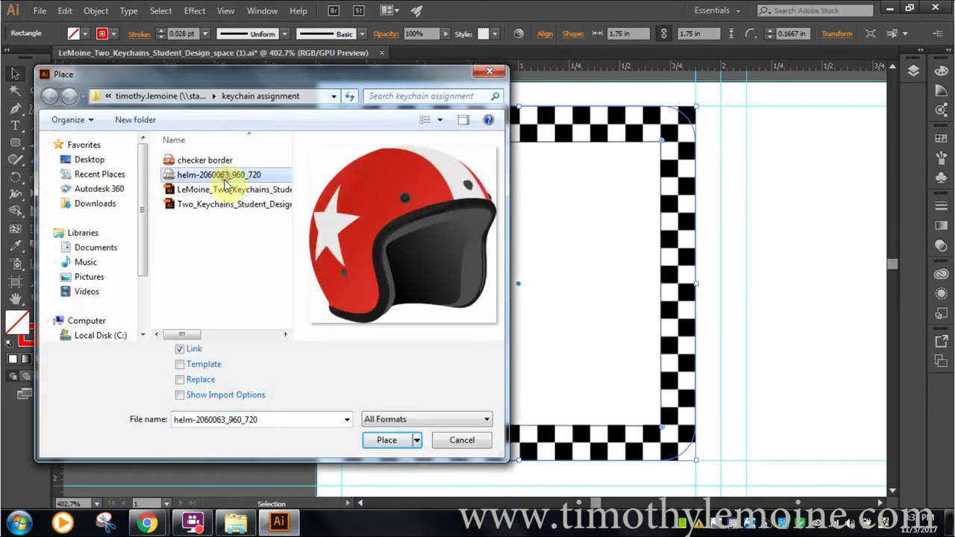
left_click(386, 441)
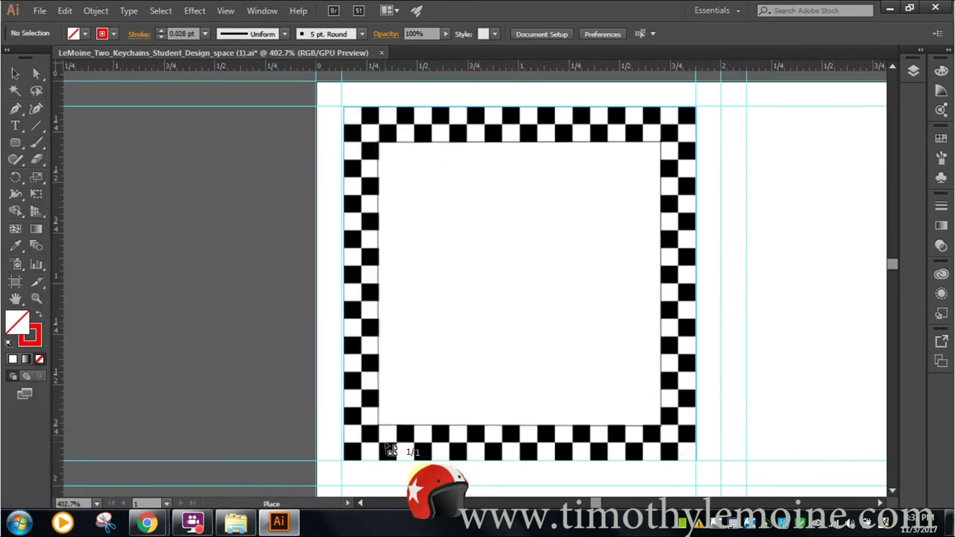
left_click(404, 194)
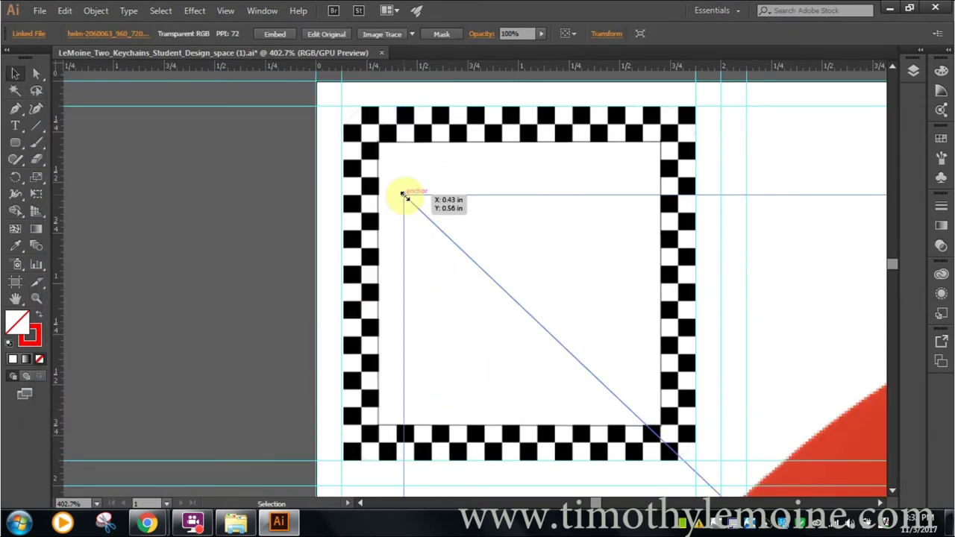
Shrink the helmet, centre it inside the checkered frame, and embed it.
left_click_drag(403, 194, 651, 431)
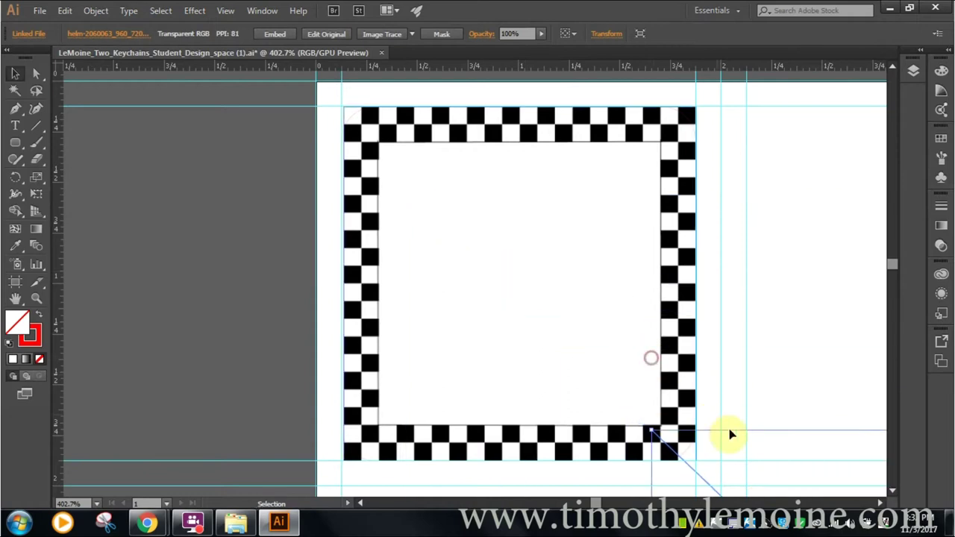
double_click(15, 298)
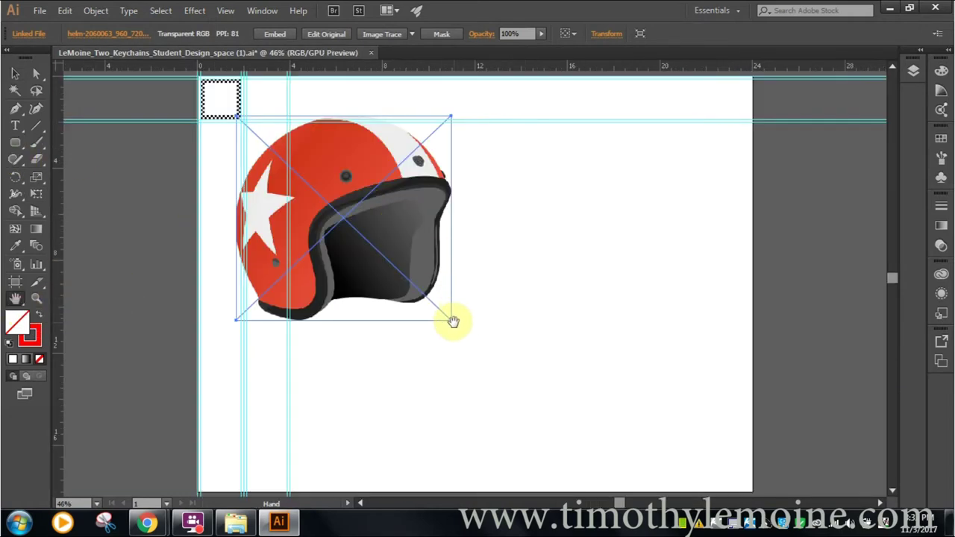
left_click(15, 74)
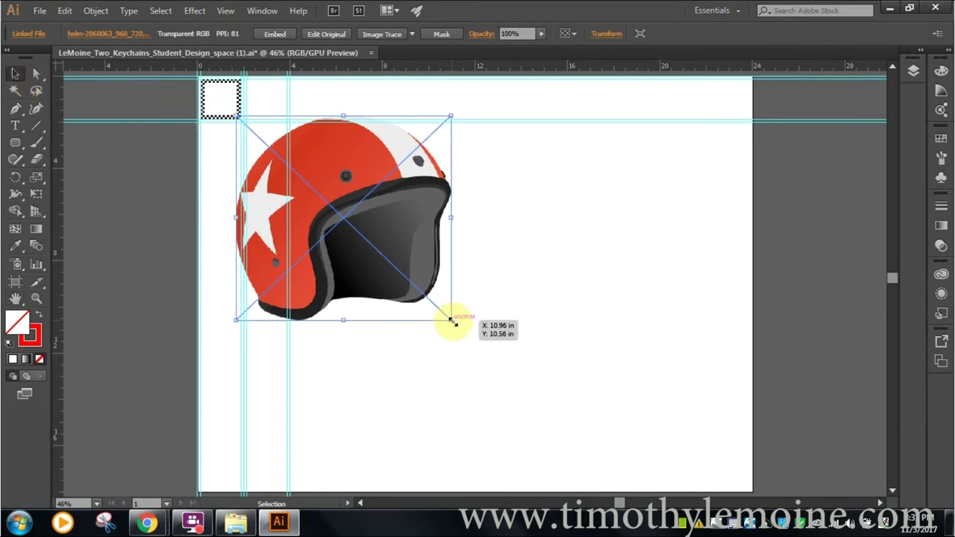
left_click_drag(451, 320, 222, 95)
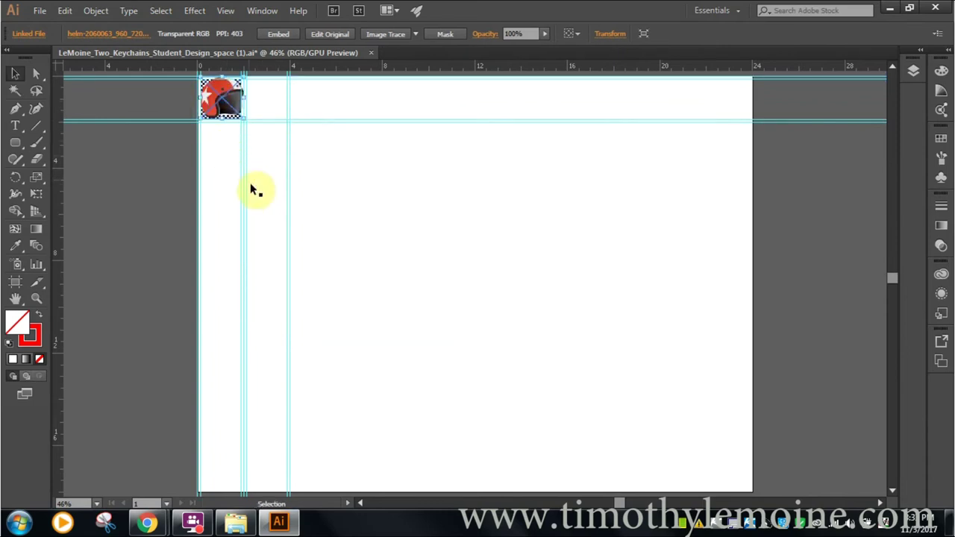
left_click(36, 298)
left_click_drag(187, 79, 599, 339)
left_click(15, 74)
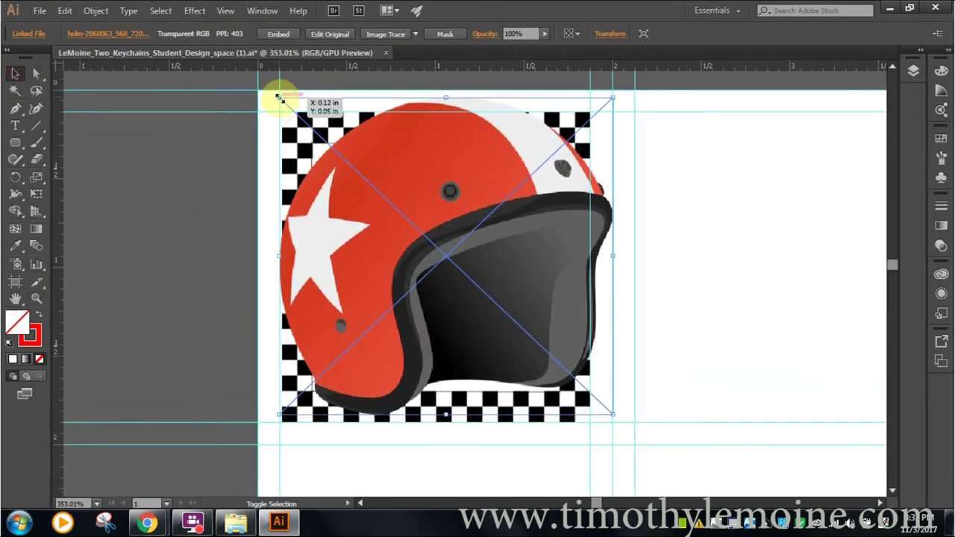
left_click_drag(279, 98, 463, 273)
left_click_drag(514, 327, 433, 277)
left_click(278, 33)
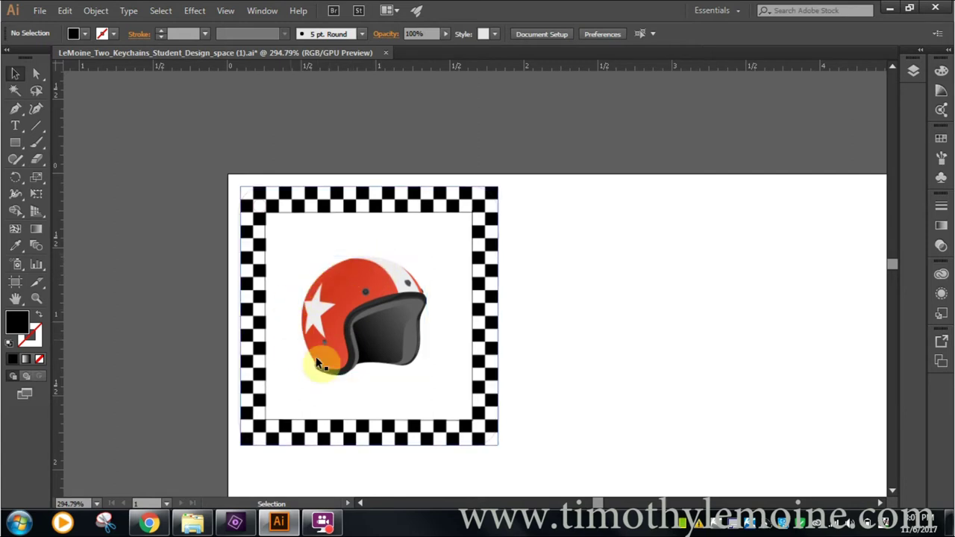
left_click(347, 296)
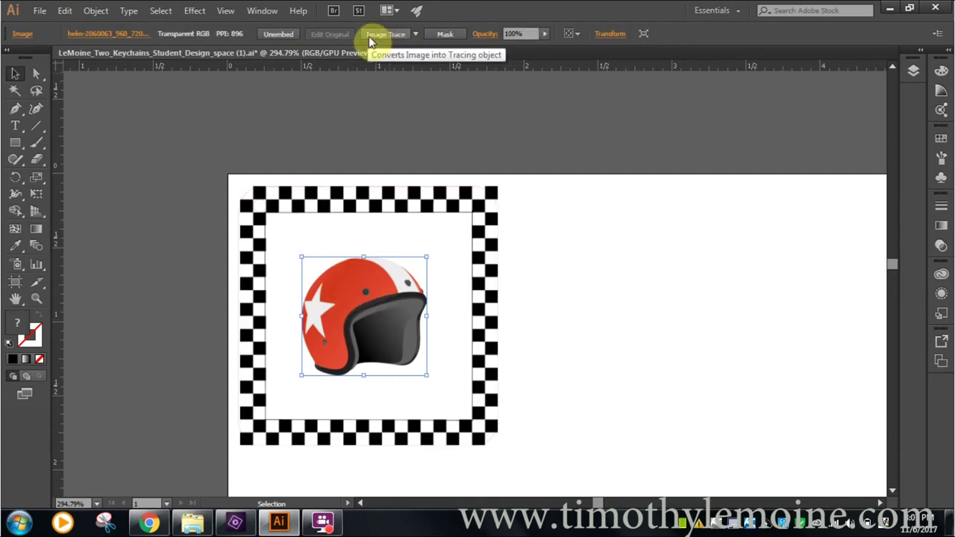
left_click(416, 35)
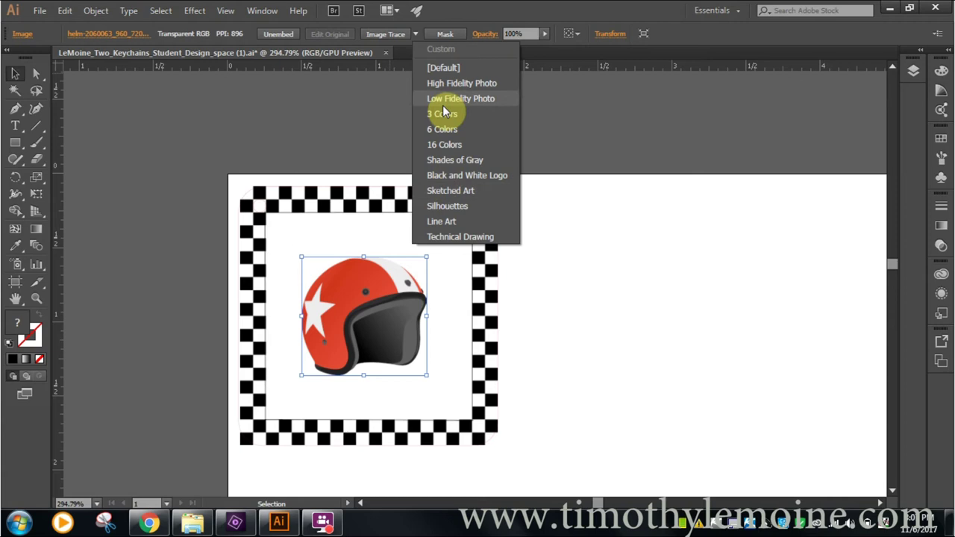
left_click(461, 160)
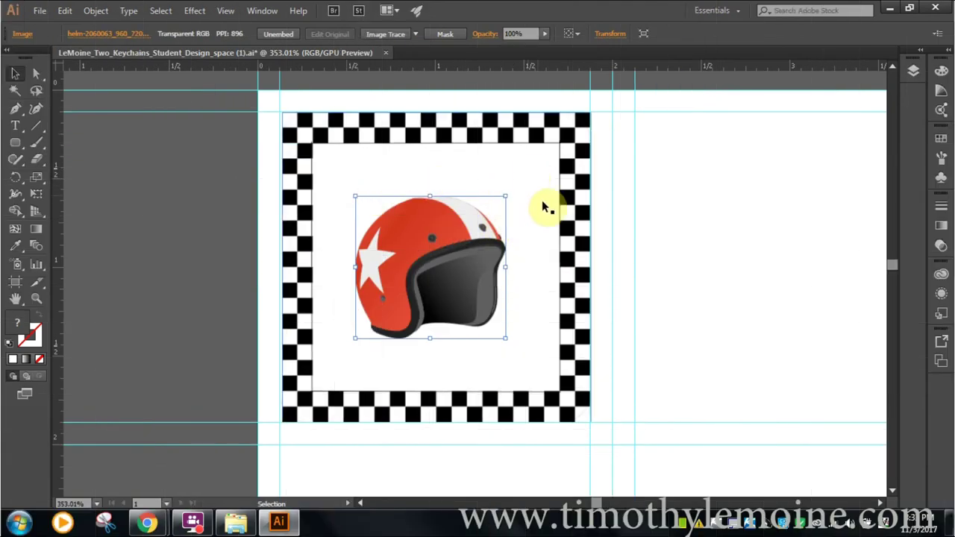
Add a title line above the helmet and move it left to sit inside the frame.
left_click(535, 199)
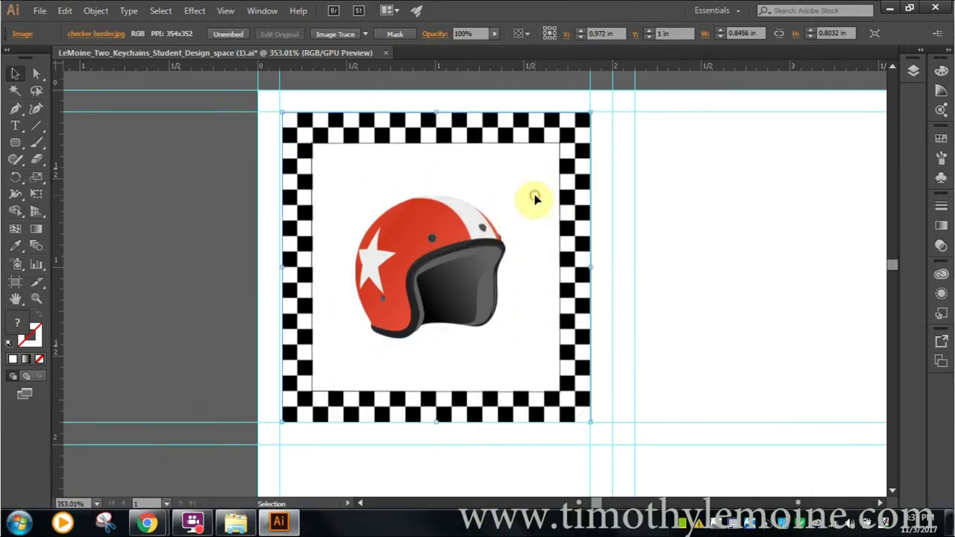
left_click(15, 126)
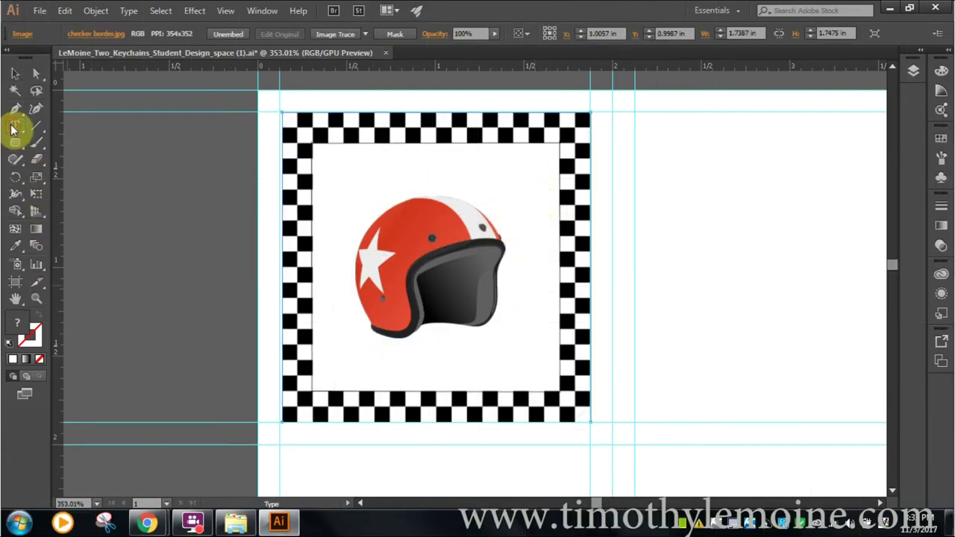
left_click(419, 161)
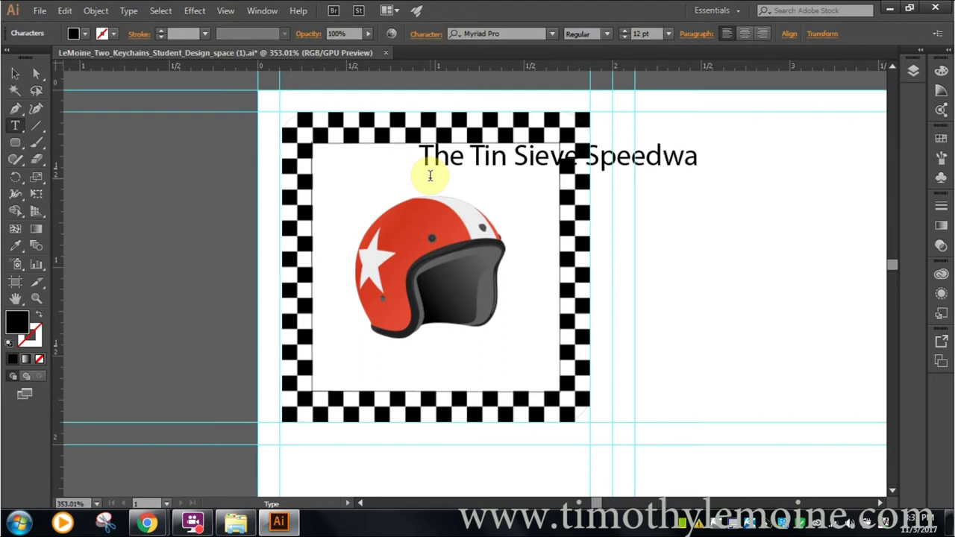
left_click_drag(719, 156, 327, 180)
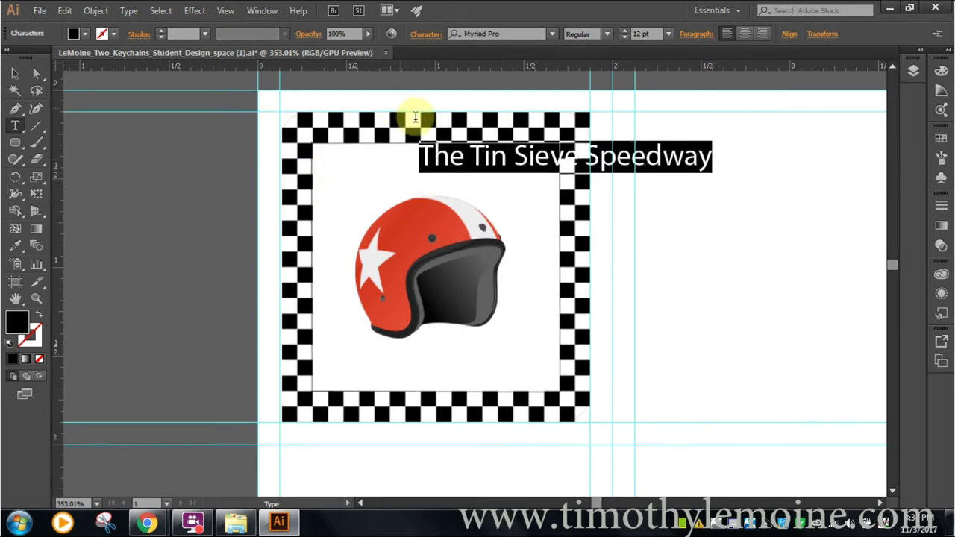
left_click(15, 73)
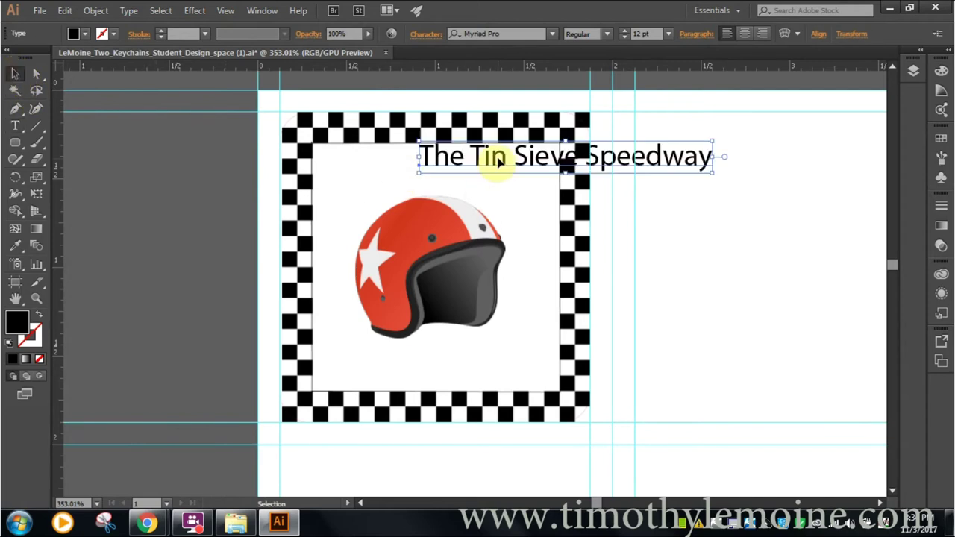
left_click_drag(496, 161, 391, 166)
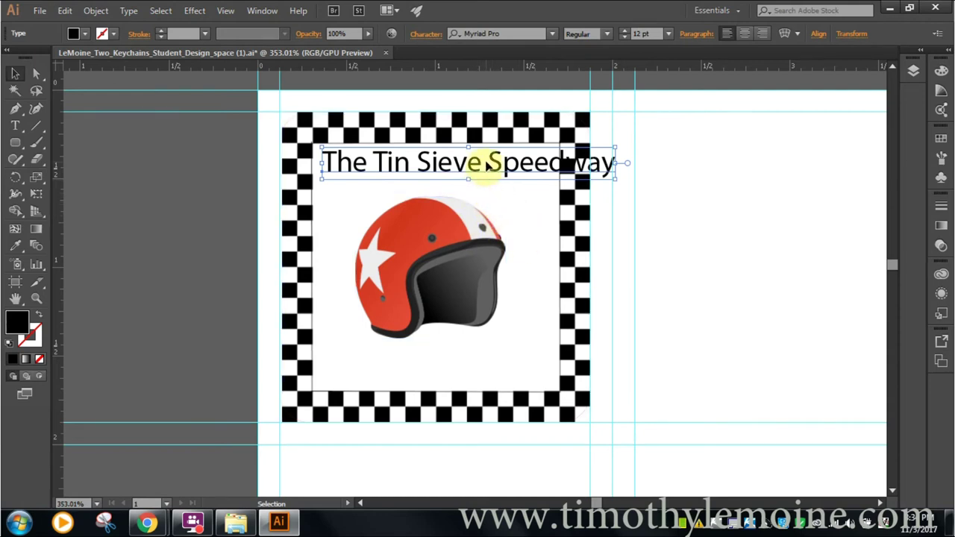
Delete the word Speedway so the title reads 'The Tin Sieve'.
left_click(15, 125)
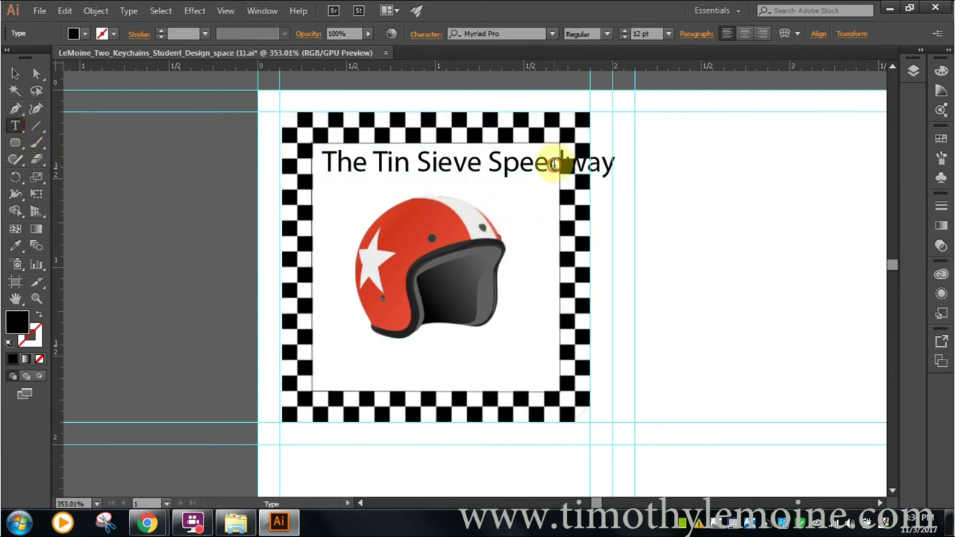
left_click_drag(614, 163, 491, 170)
key("BackSpace")
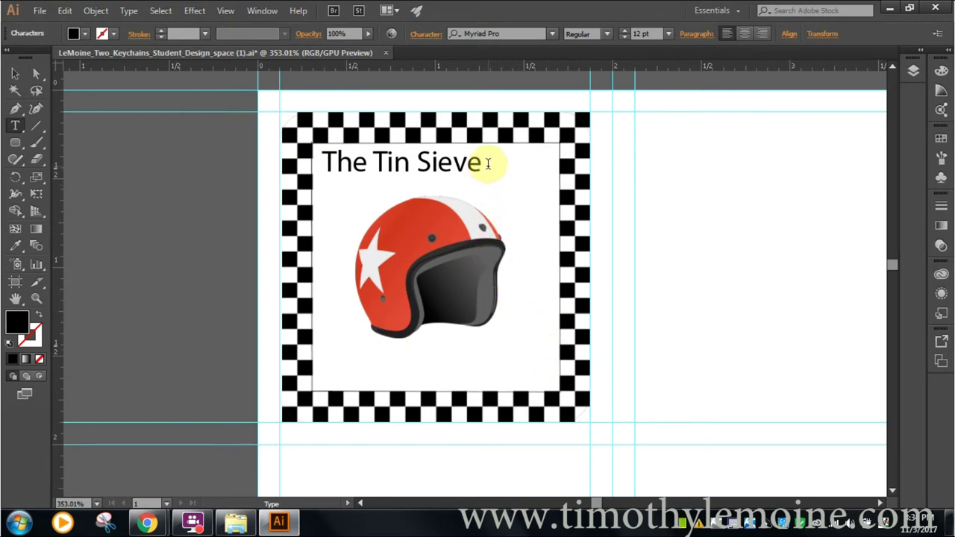
Set the title 'The Tin Sieve' in the AR JULIAN font.
left_click_drag(488, 163, 324, 176)
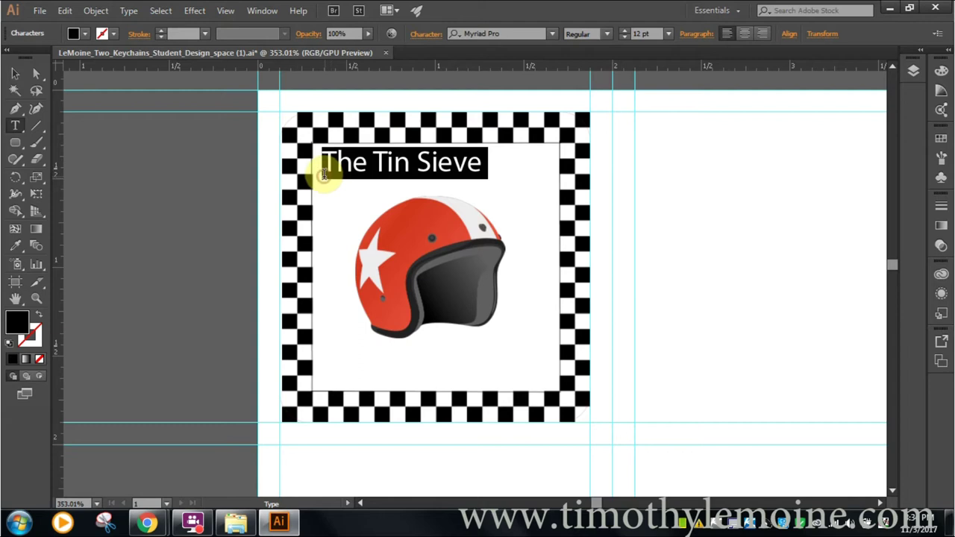
left_click(554, 34)
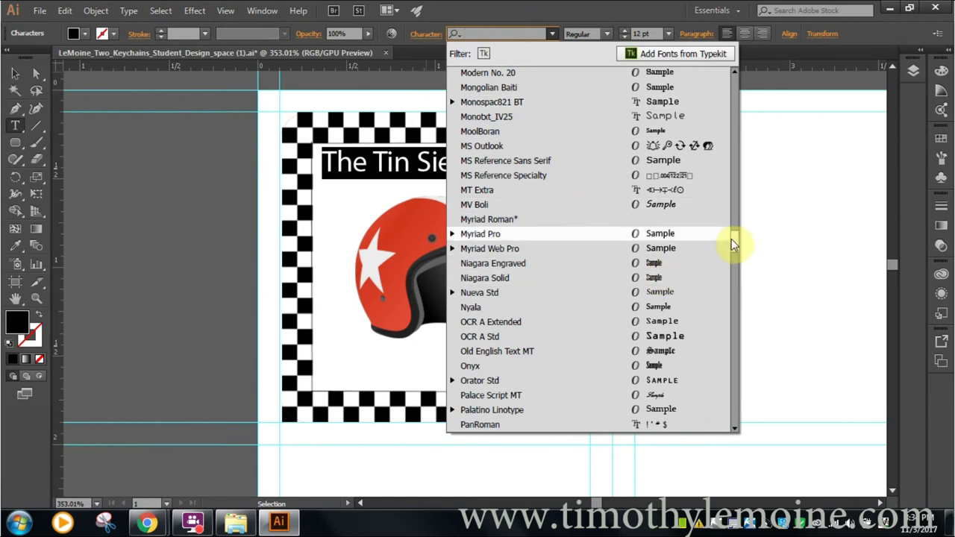
left_click_drag(731, 239, 761, 85)
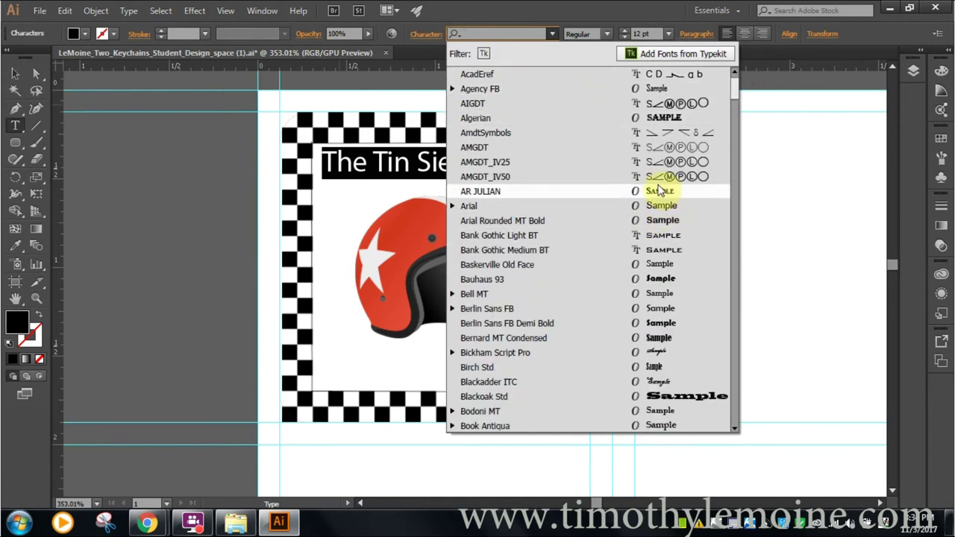
left_click(485, 192)
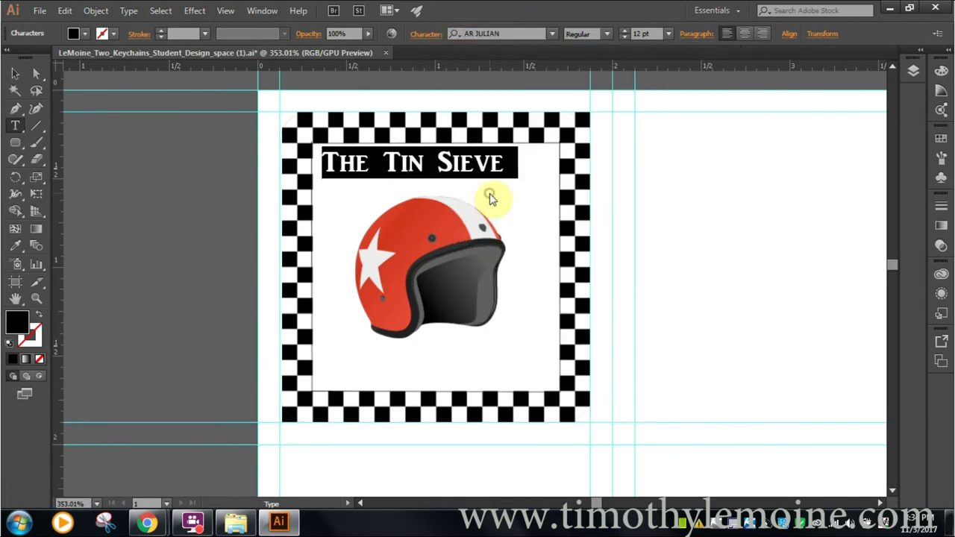
Step through the font list previewing typefaces such as Corbel on the heading.
double_click(490, 34)
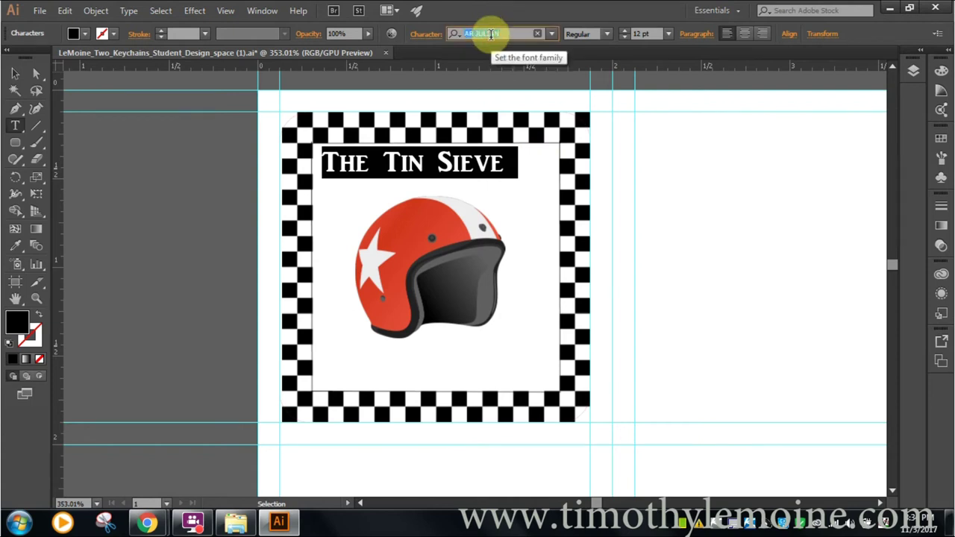
key("Down")
key("Down")
key("Down")
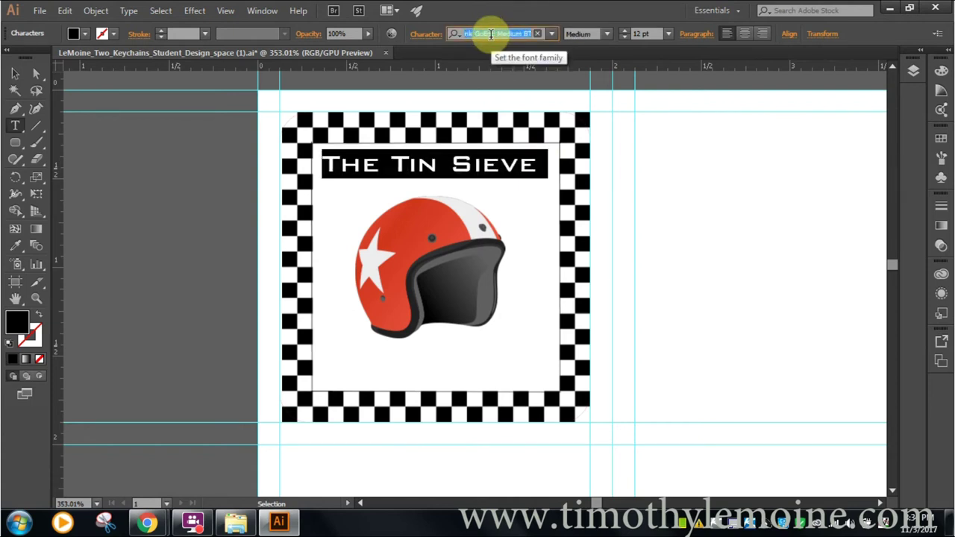
key("Down")
key("Down")
key("Down")
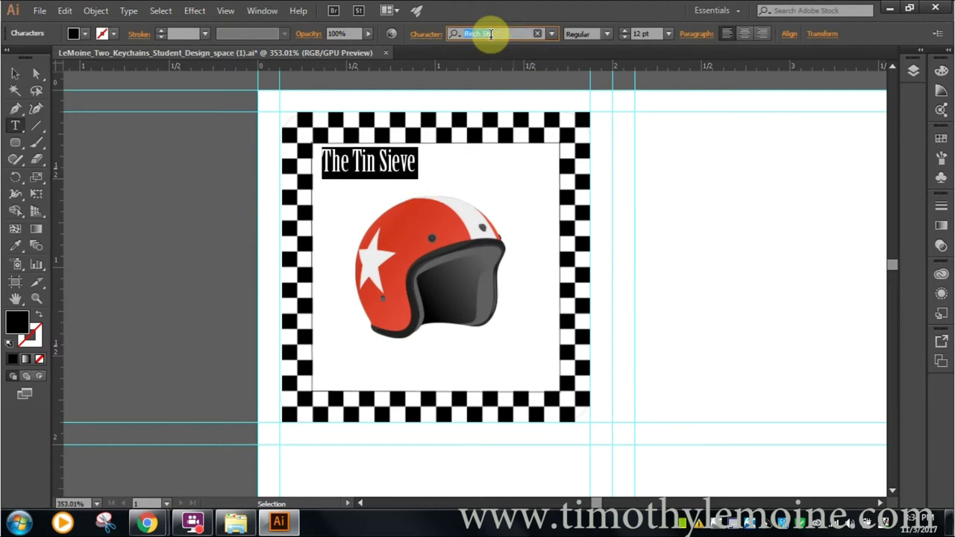
key("Down")
key("Down")
key("Down")
key("Down")
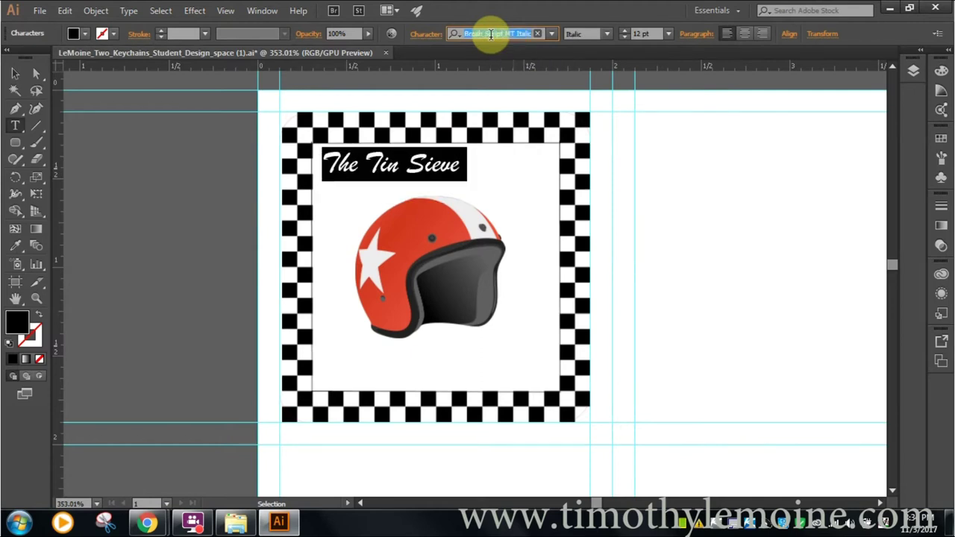
key("Down")
key("Down")
key("Down")
key("Down")
key("Down")
key("Down")
key("Down")
key("Down")
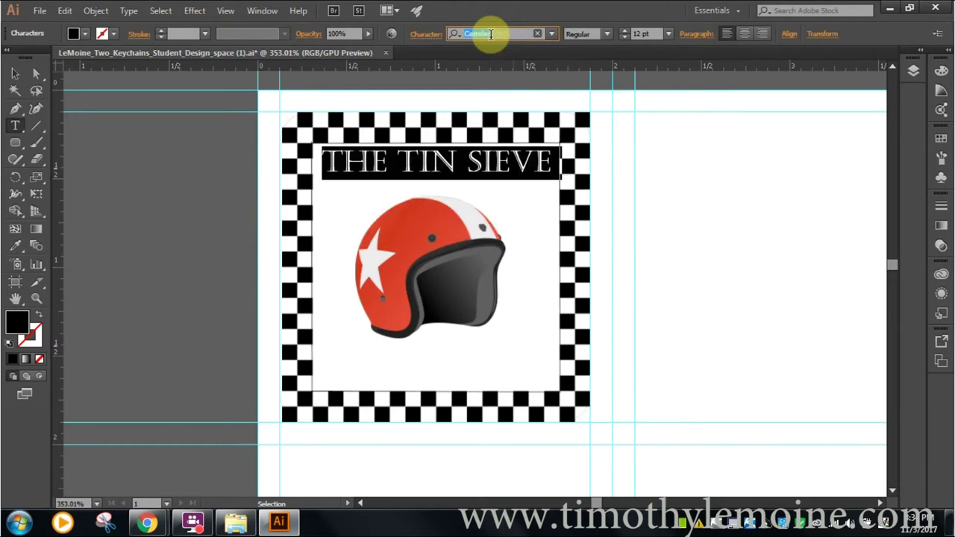
key("Down")
key("Down")
key("Down")
key("Down")
key("Down")
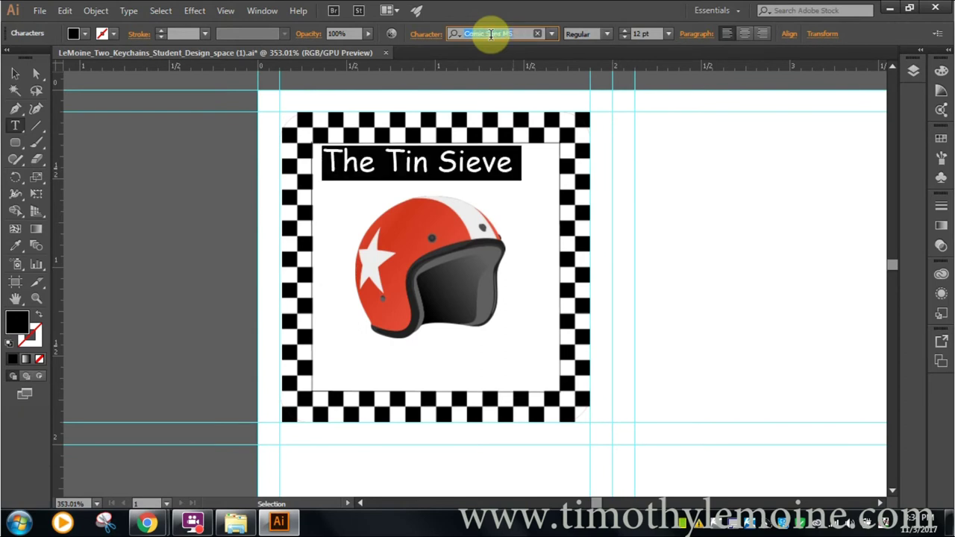
key("Down")
key("Down")
key("Down")
key("Down")
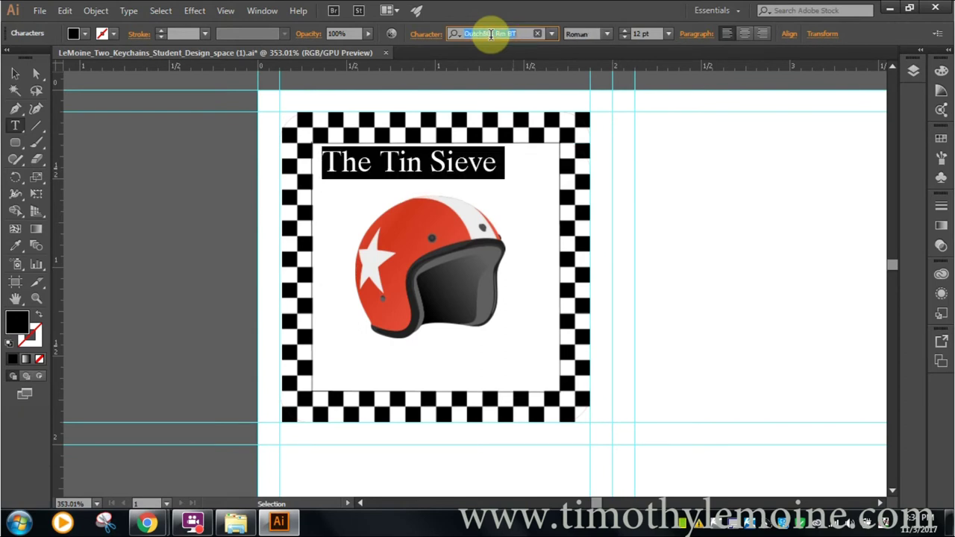
key("Down")
key("Down")
key("Down")
key("Down")
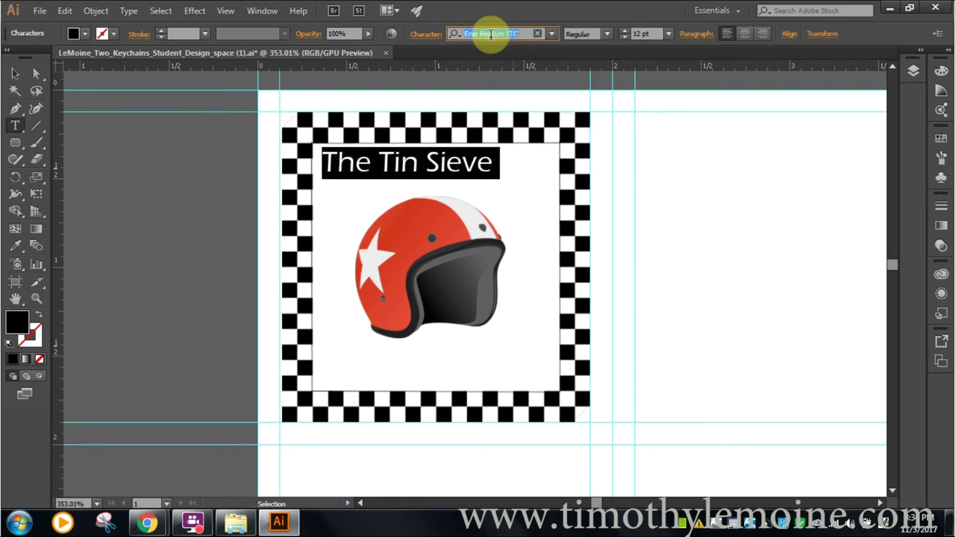
key("Down")
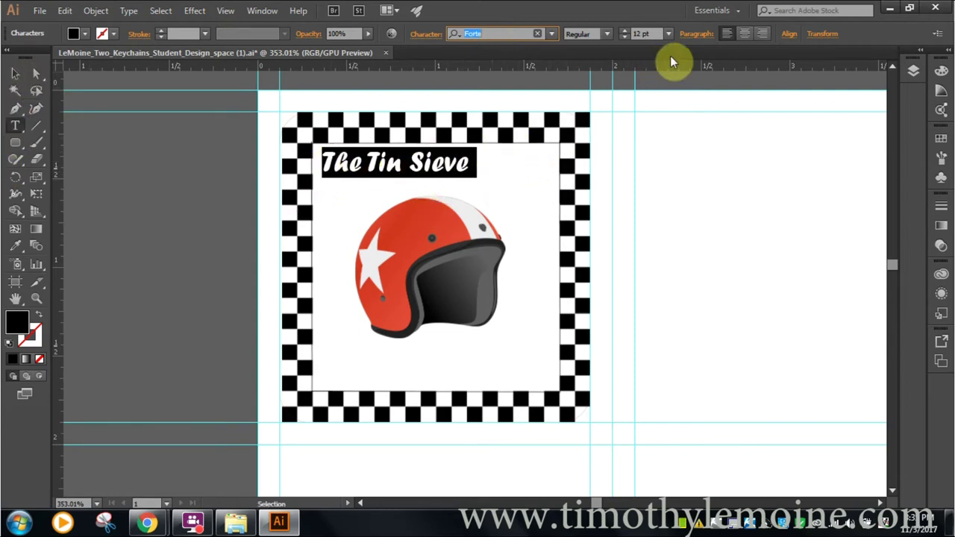
Set the heading size to 19 pt after trying 21 pt and 18 pt.
left_click(669, 34)
left_click(688, 206)
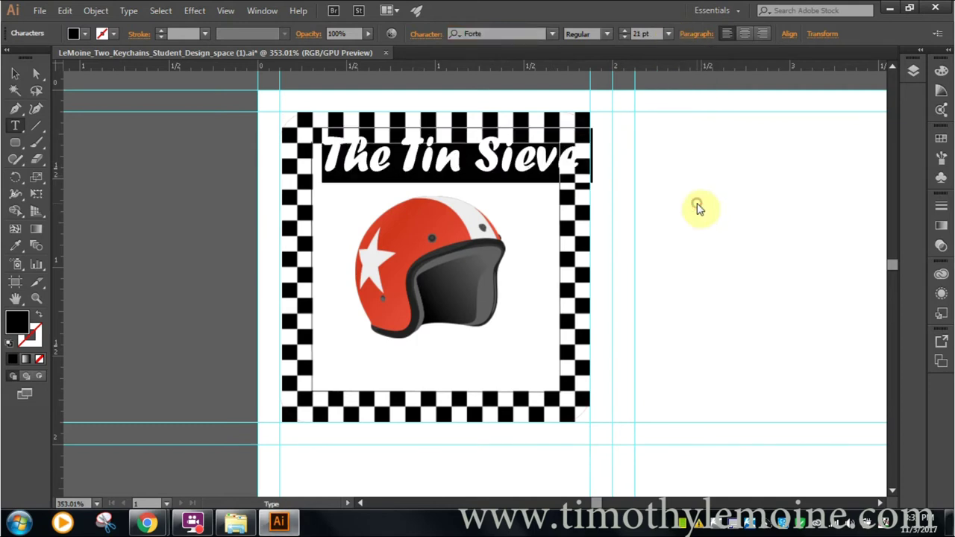
left_click(669, 34)
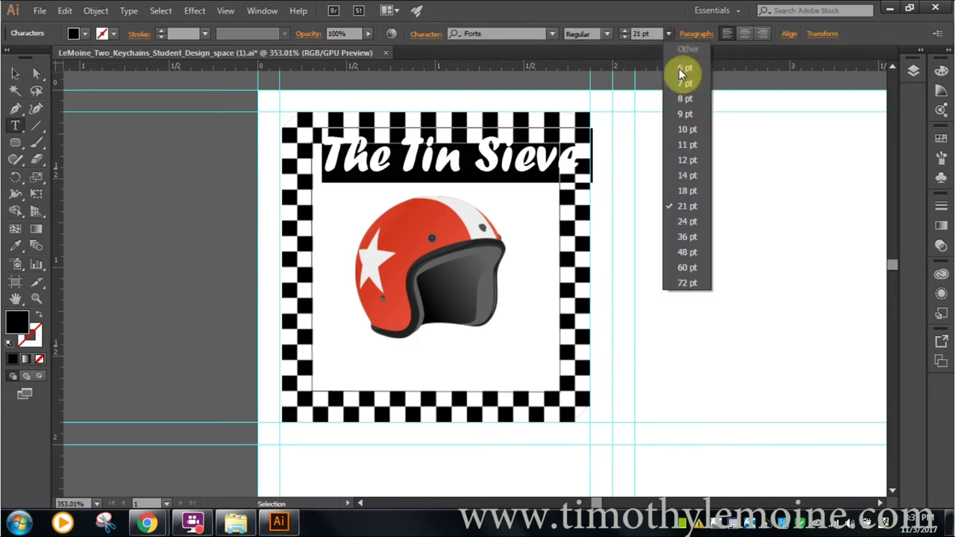
left_click(687, 190)
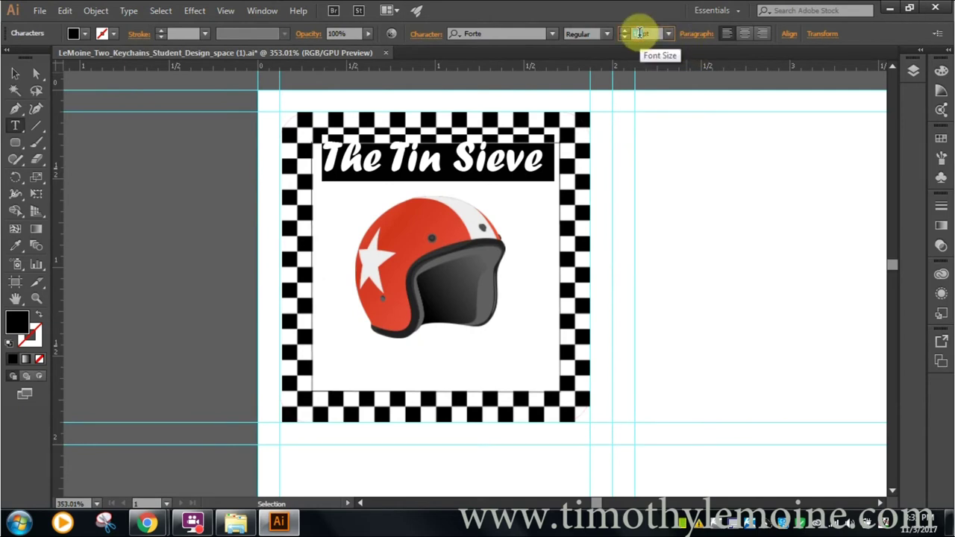
type("19")
key("Return")
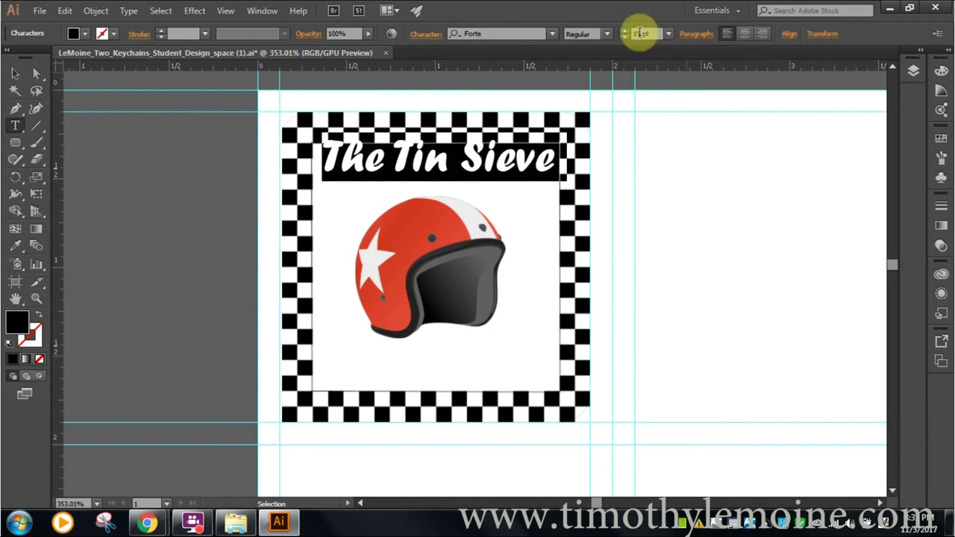
Move the heading to centre it above the helmet inside the checkered border.
double_click(15, 73)
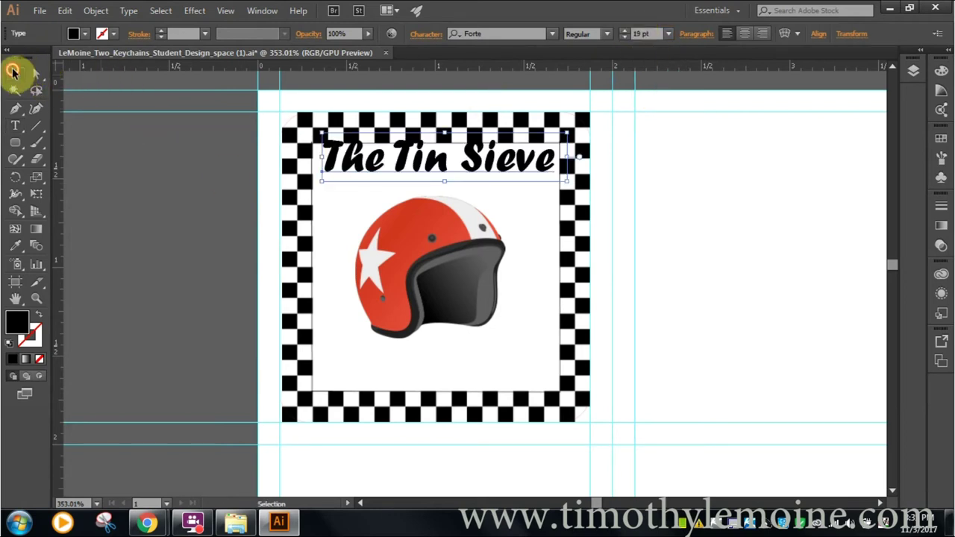
left_click(189, 350)
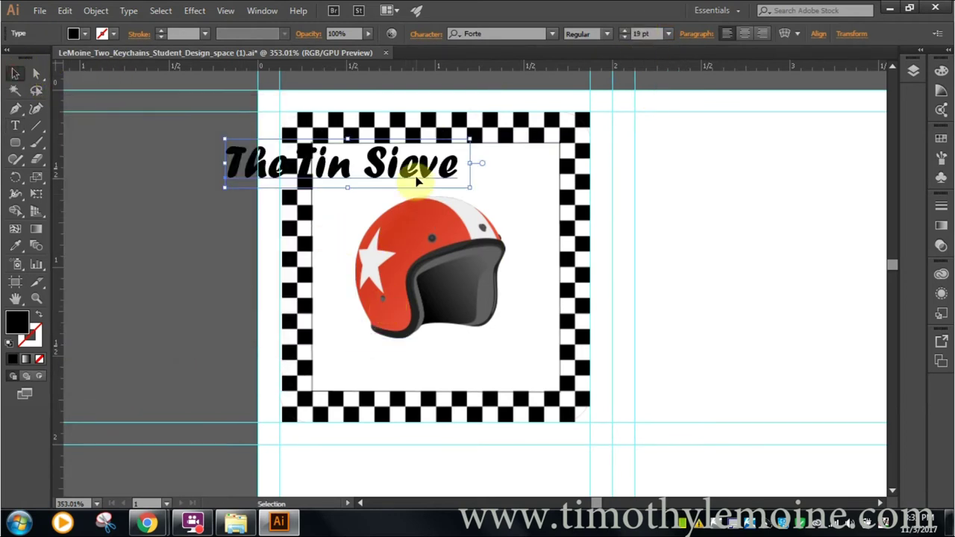
left_click_drag(410, 171, 503, 178)
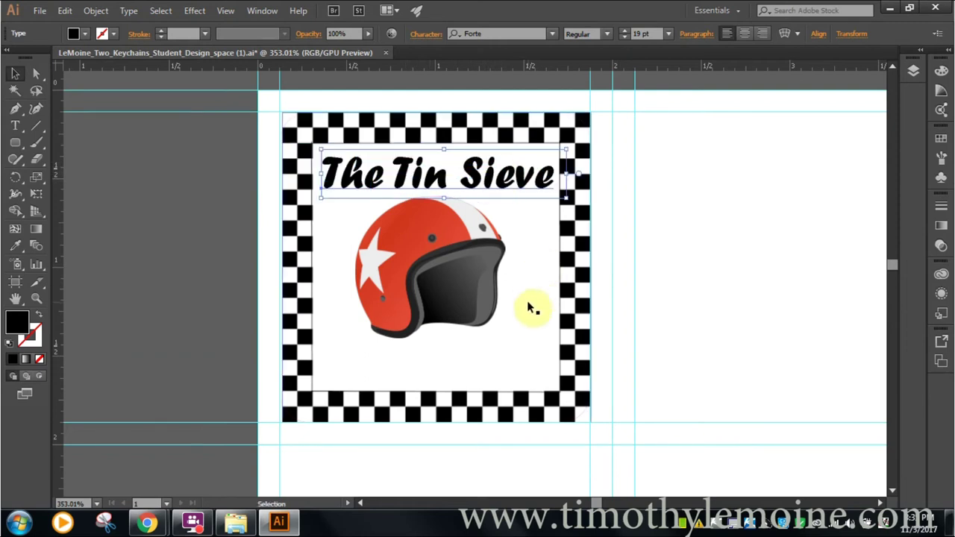
left_click(529, 352)
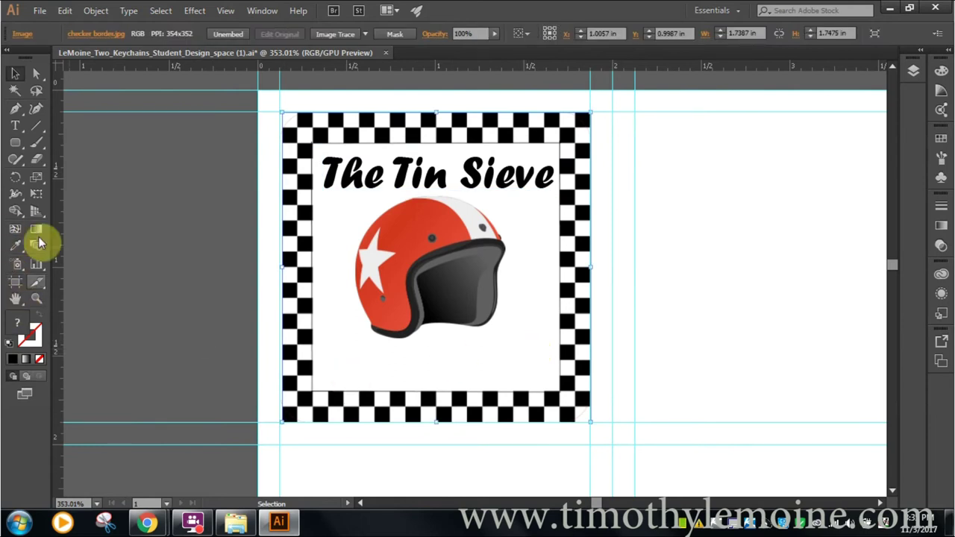
Type 'Speedway' below the helmet and drag it into place beneath it.
left_click(15, 126)
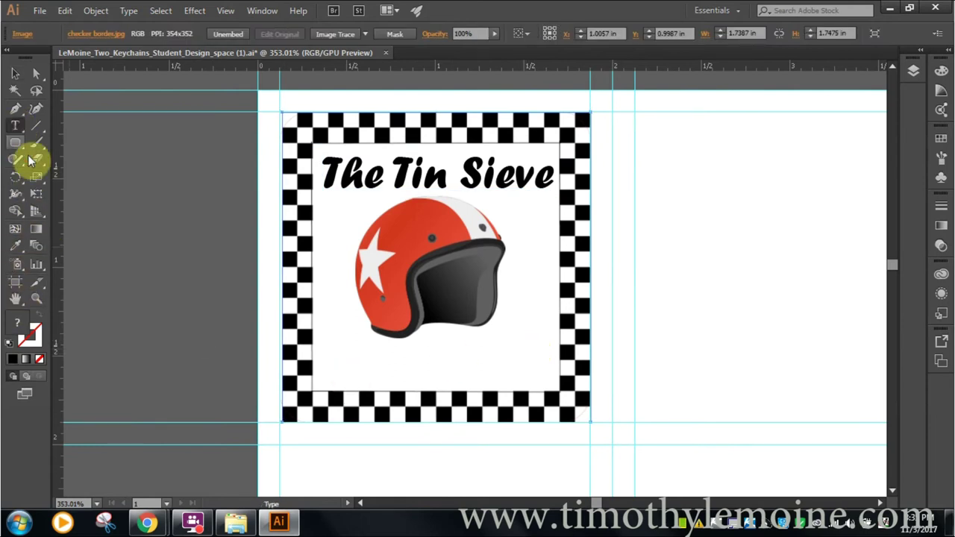
left_click(431, 355)
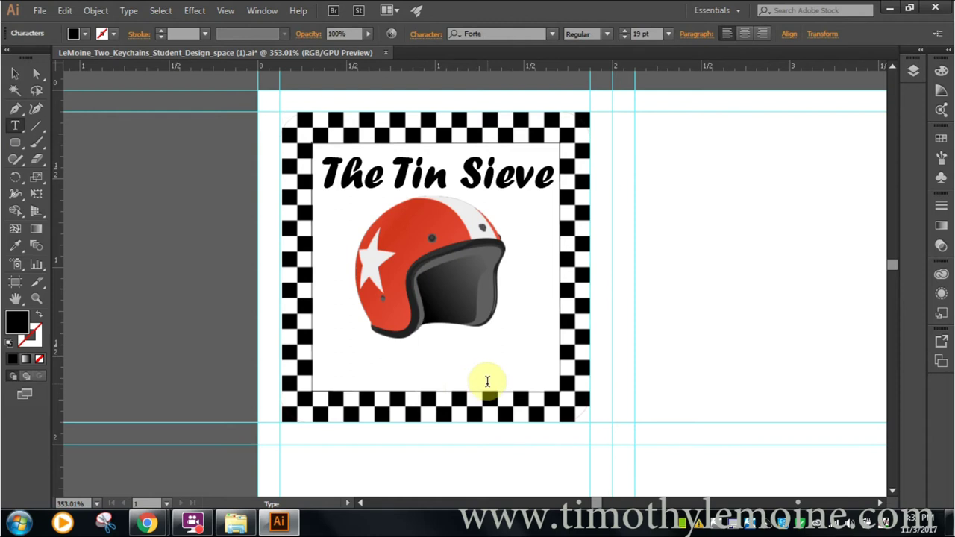
type("Speed")
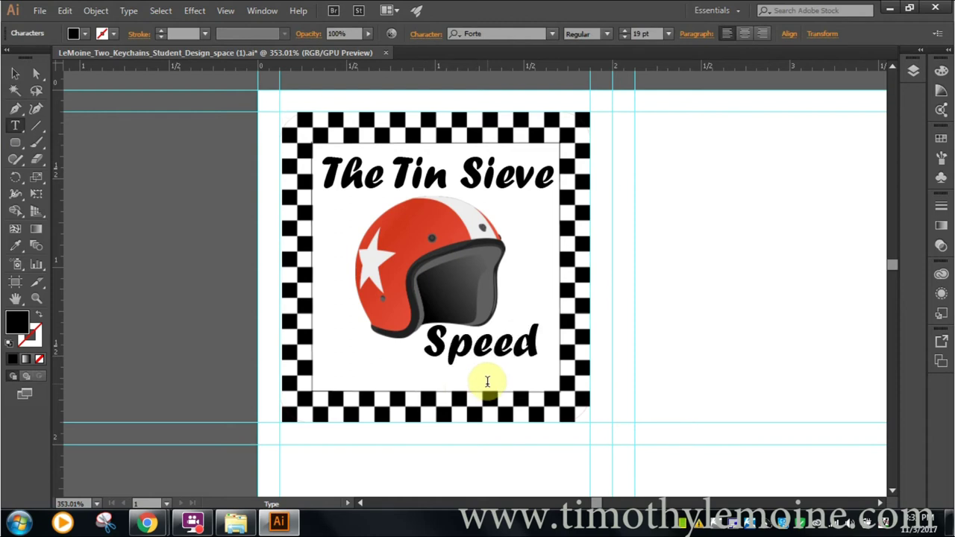
type("way")
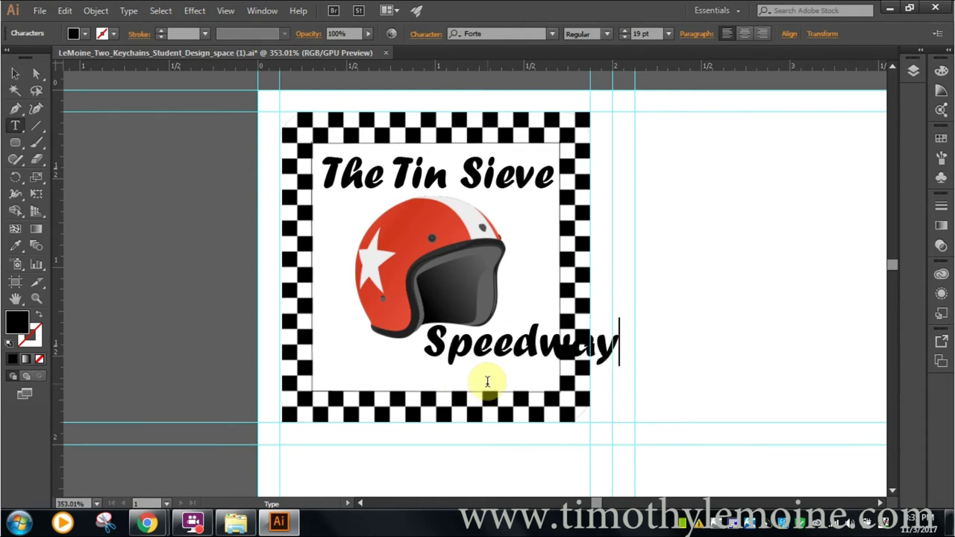
left_click(14, 74)
left_click_drag(524, 349, 437, 359)
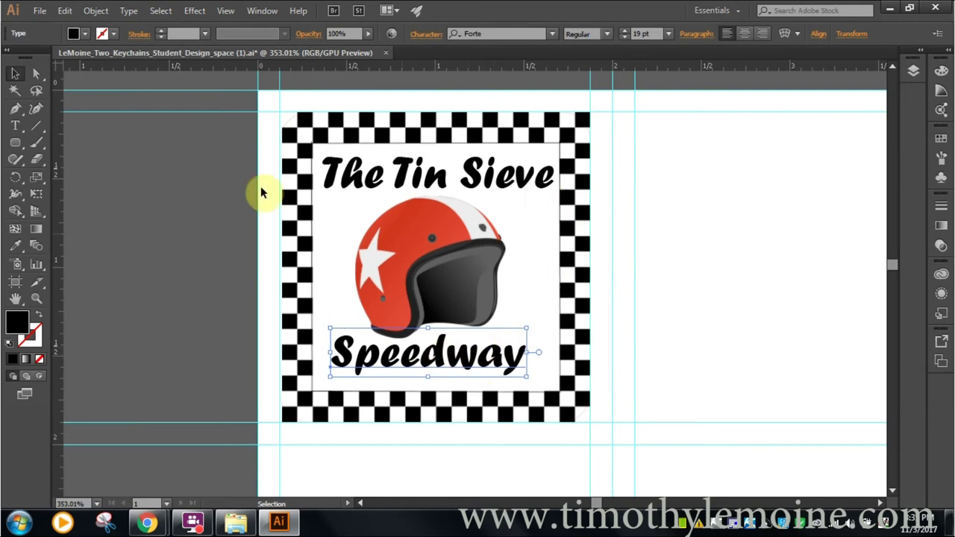
Resize the Speedway text, trying 18, 24 and 21 pt before settling on 23 pt.
left_click(21, 131)
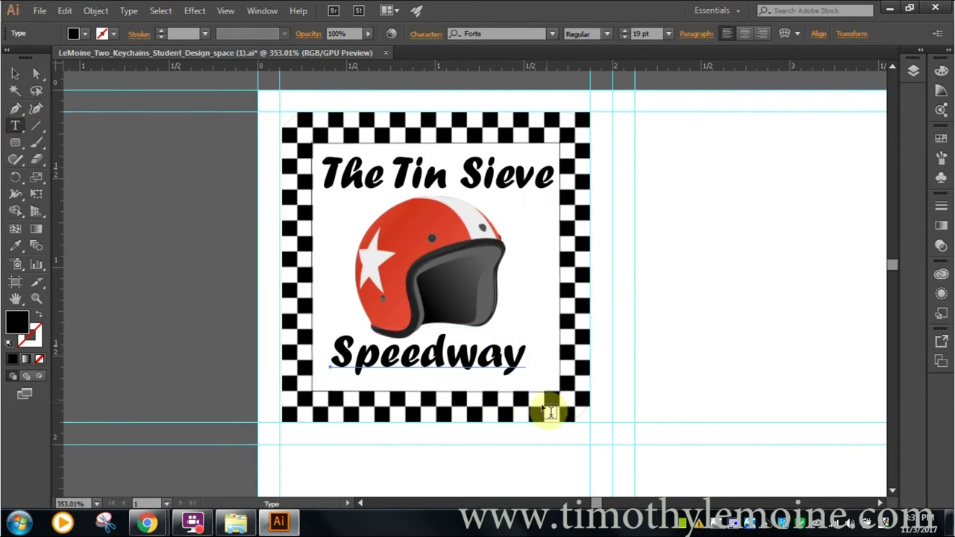
left_click_drag(520, 351, 289, 356)
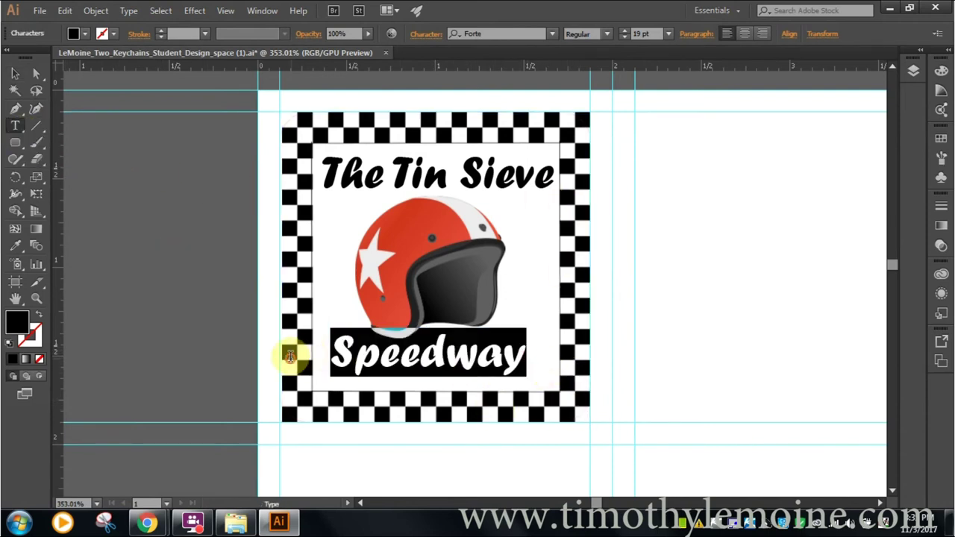
left_click(669, 33)
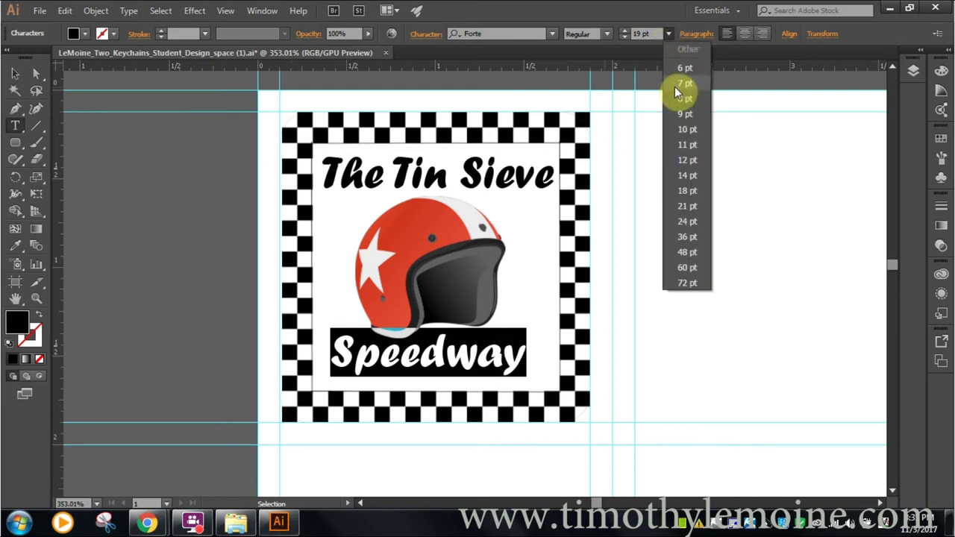
left_click(687, 192)
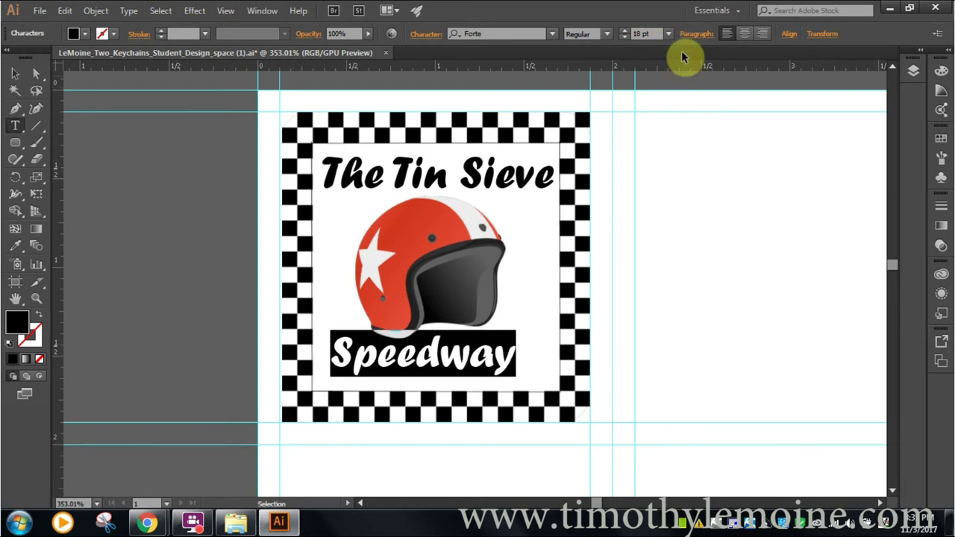
left_click(669, 33)
left_click(693, 222)
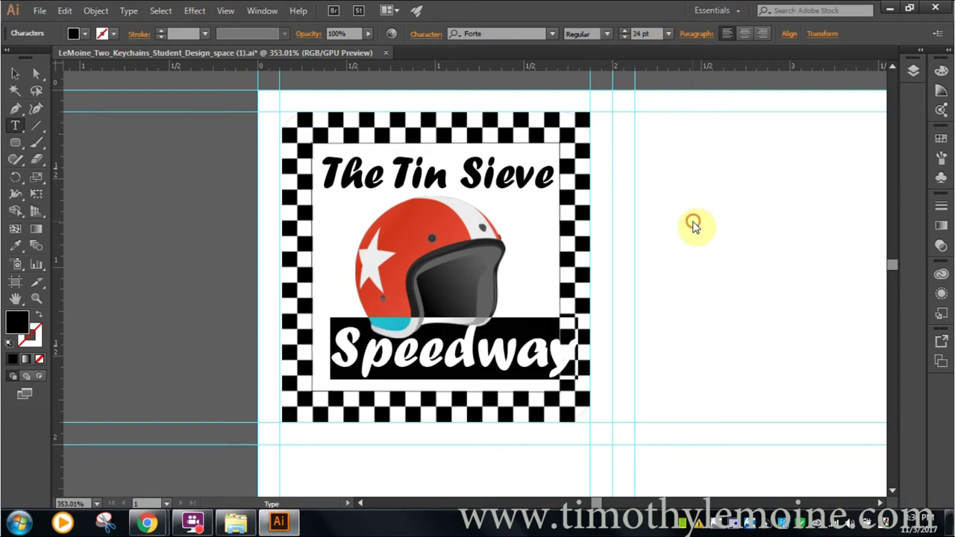
left_click(669, 34)
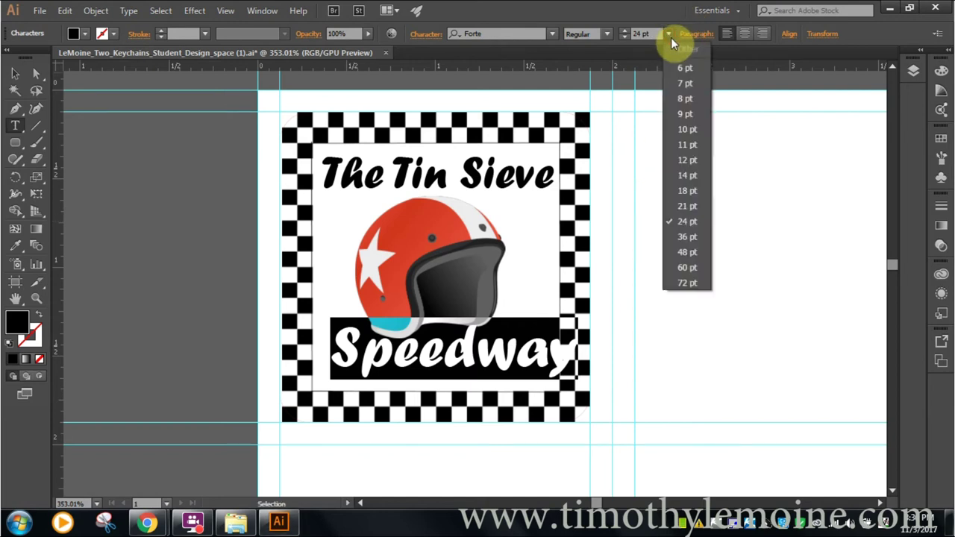
left_click(682, 199)
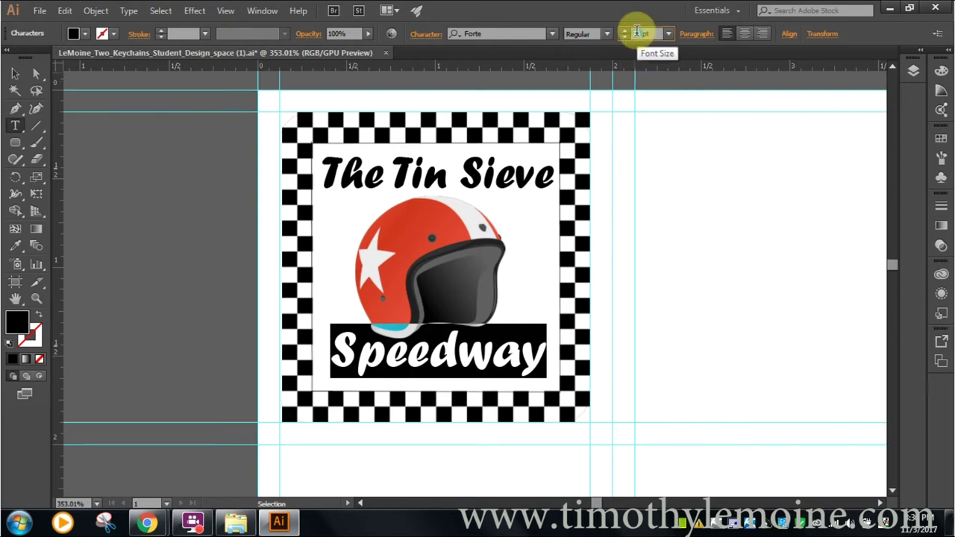
left_click(640, 34)
type("24pt")
key("Return")
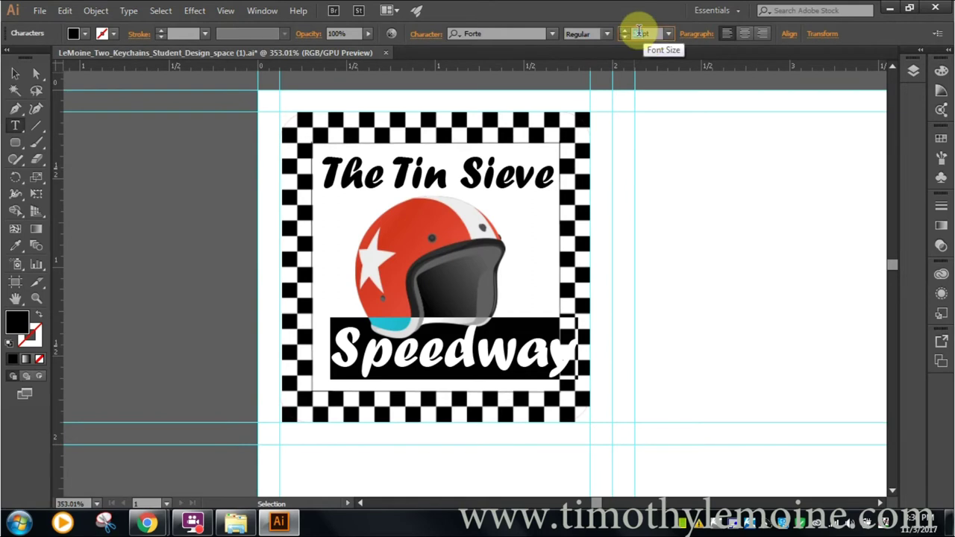
type("23")
key("Return")
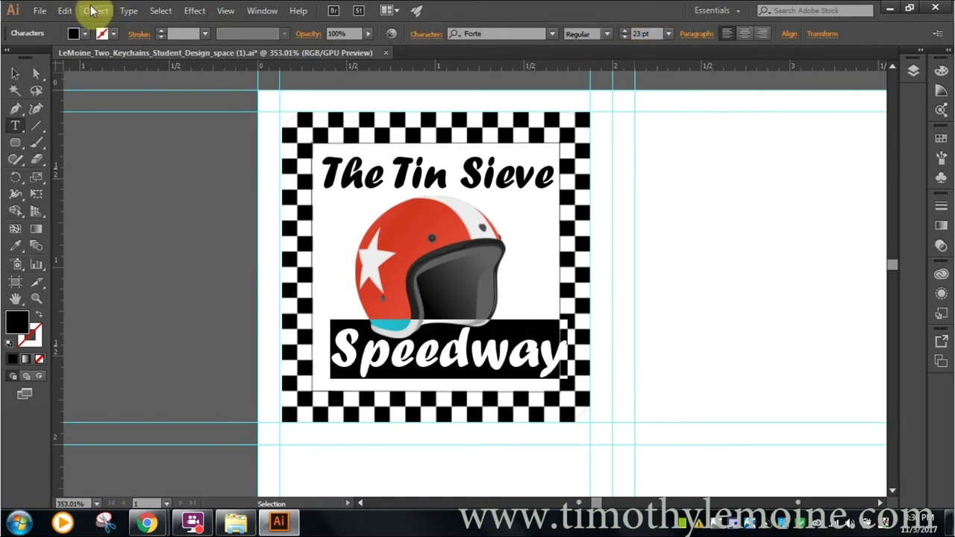
Nudge Speedway slightly left and down beneath the helmet, then deselect it.
left_click(15, 74)
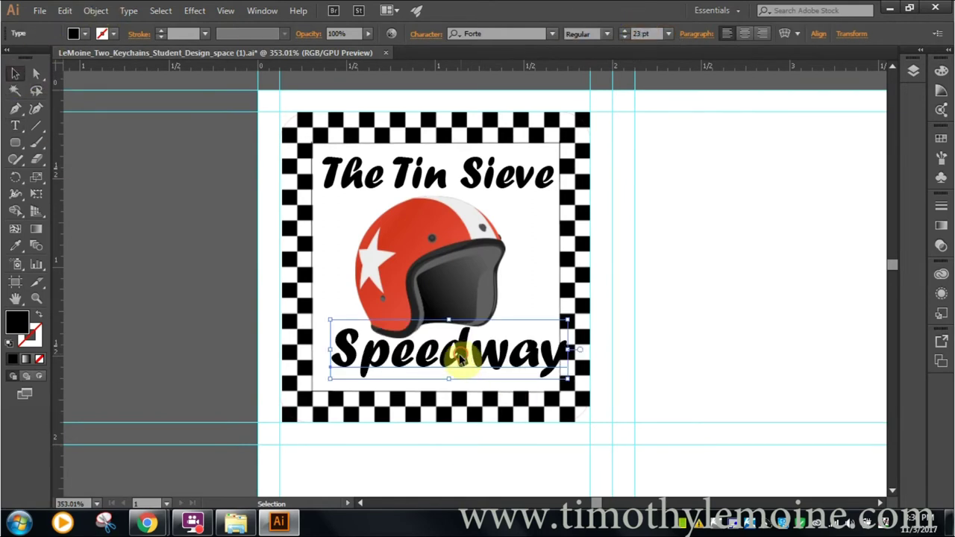
left_click_drag(463, 357, 455, 365)
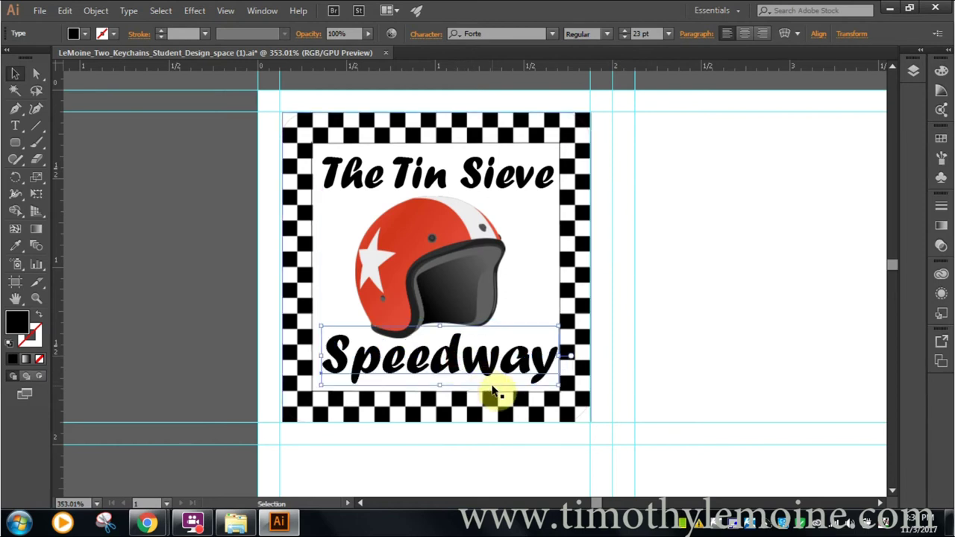
key("Left")
key("Left")
key("Down")
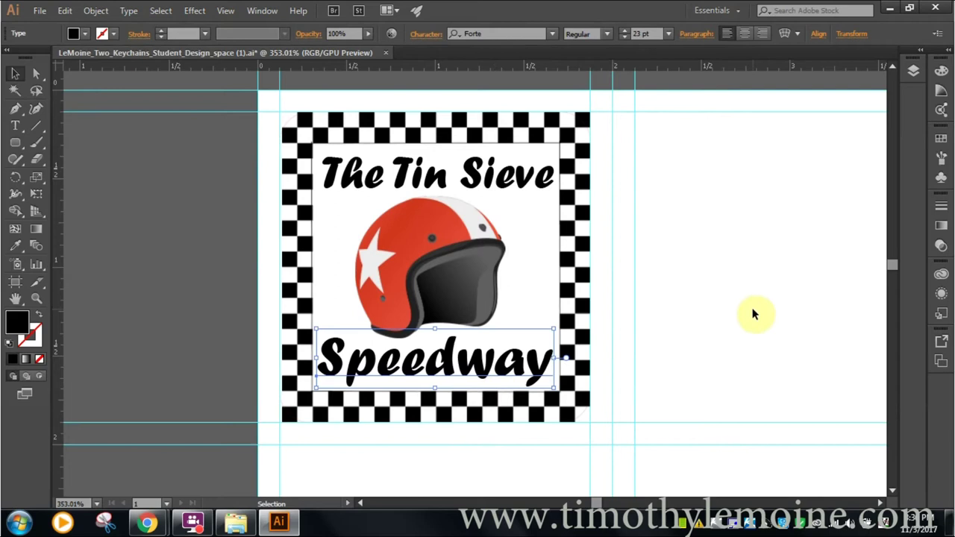
left_click(753, 312)
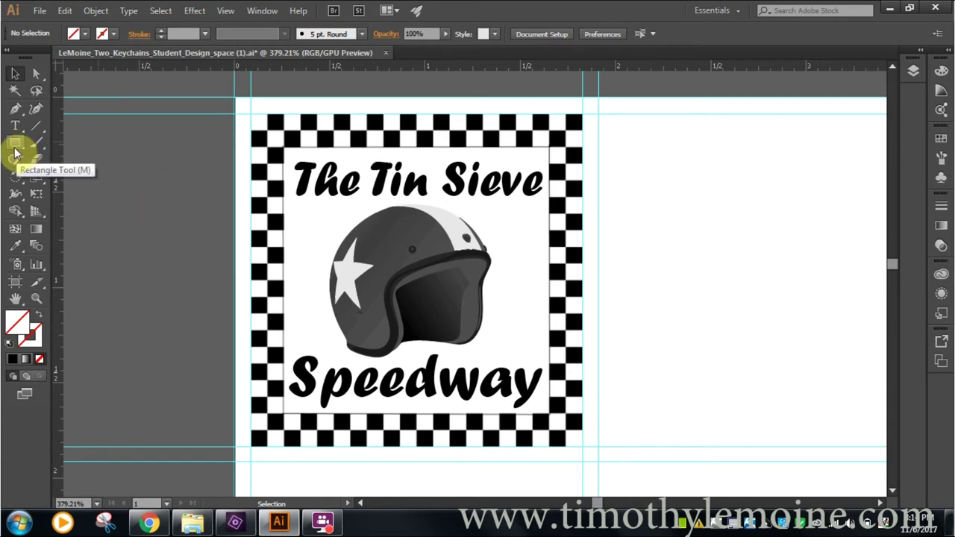
Pick the Rounded Rectangle tool from the Rectangle tool's flyout.
left_click_drag(15, 149, 44, 144)
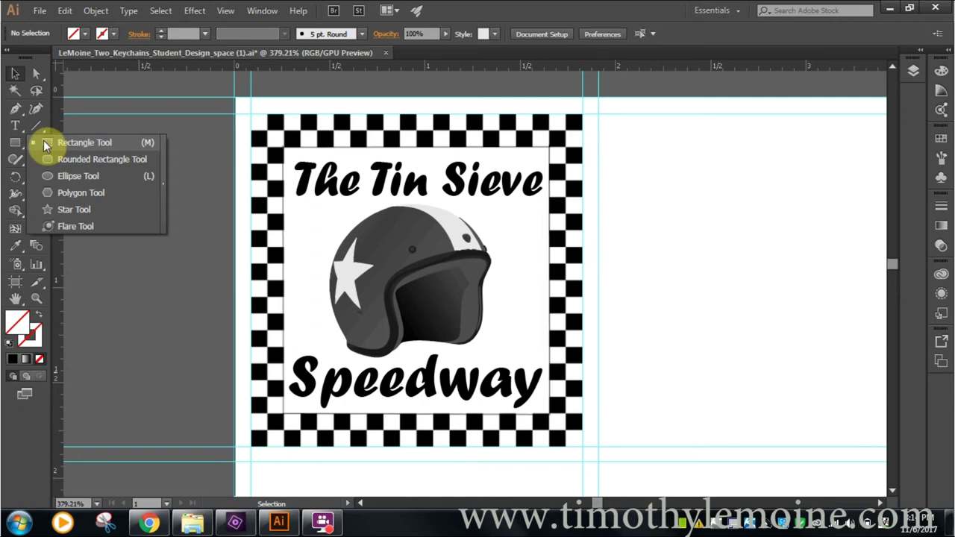
left_click_drag(45, 144, 82, 169)
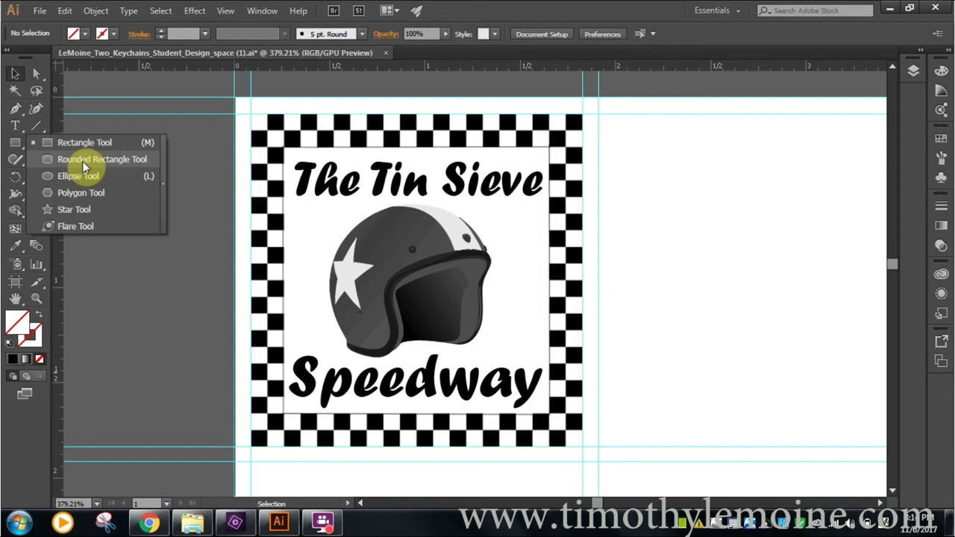
left_click_drag(83, 166, 77, 160)
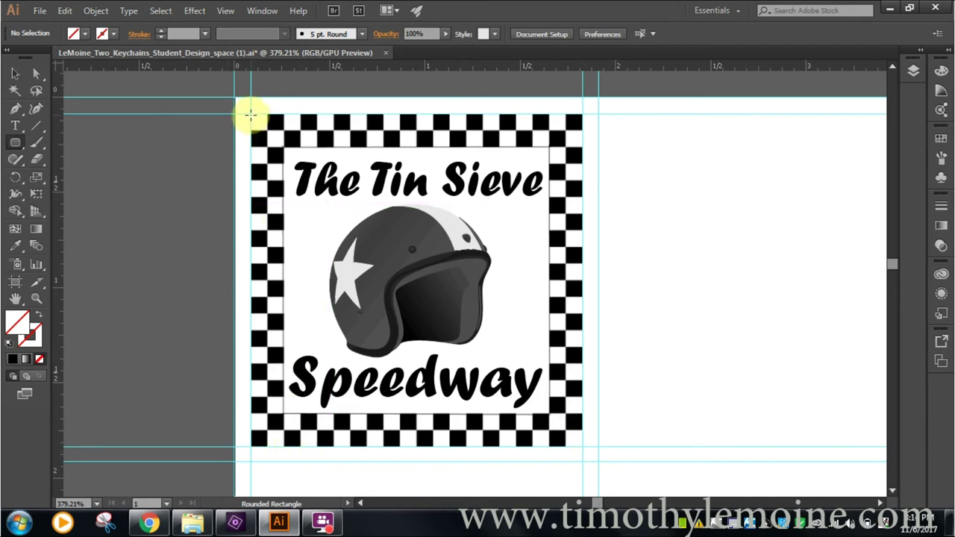
Draw a 1.74 × 1.74 in rounded rectangle with 0.17 in corners around the whole design.
left_click_drag(251, 113, 582, 447)
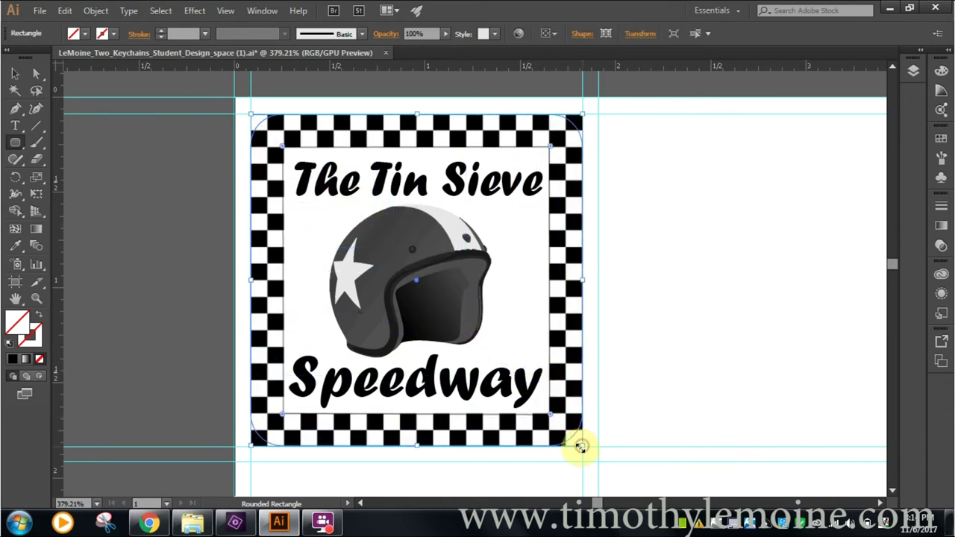
Set the rounded rectangle's fill to None and its stroke to Laser Red.
left_click(84, 36)
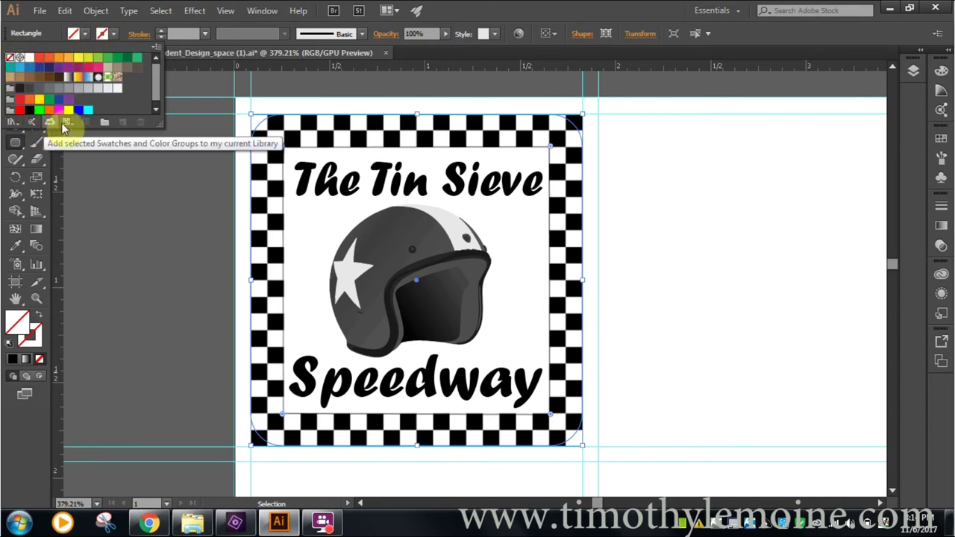
left_click(29, 58)
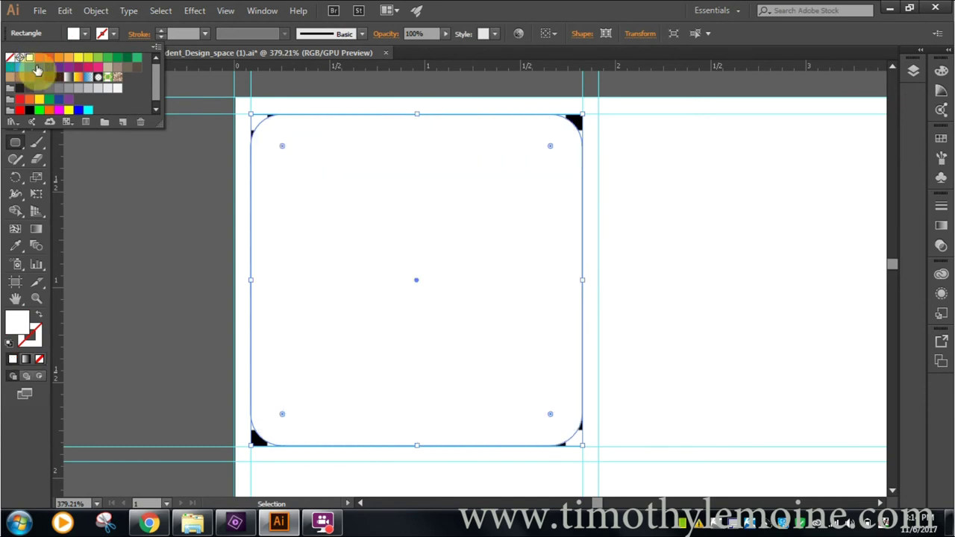
left_click(10, 58)
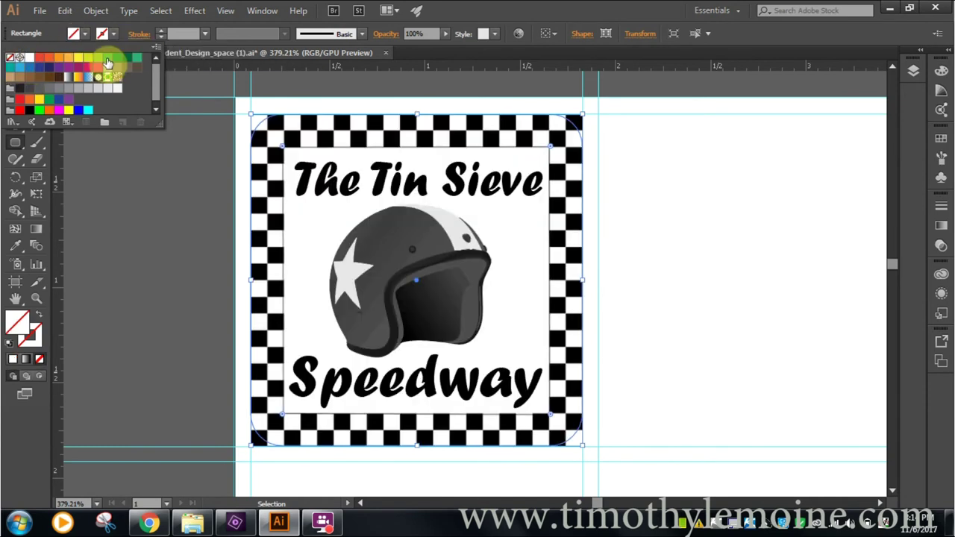
left_click(114, 32)
left_click(115, 32)
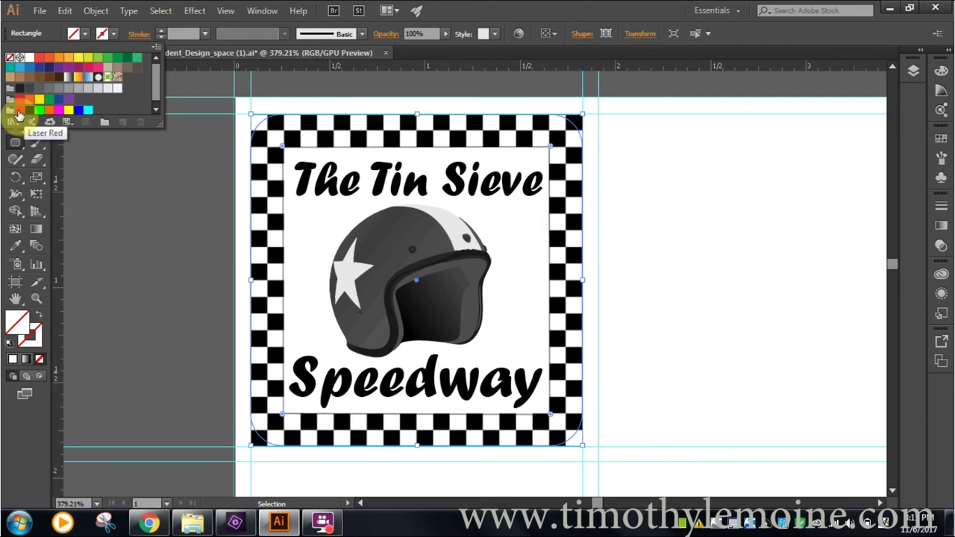
left_click(19, 110)
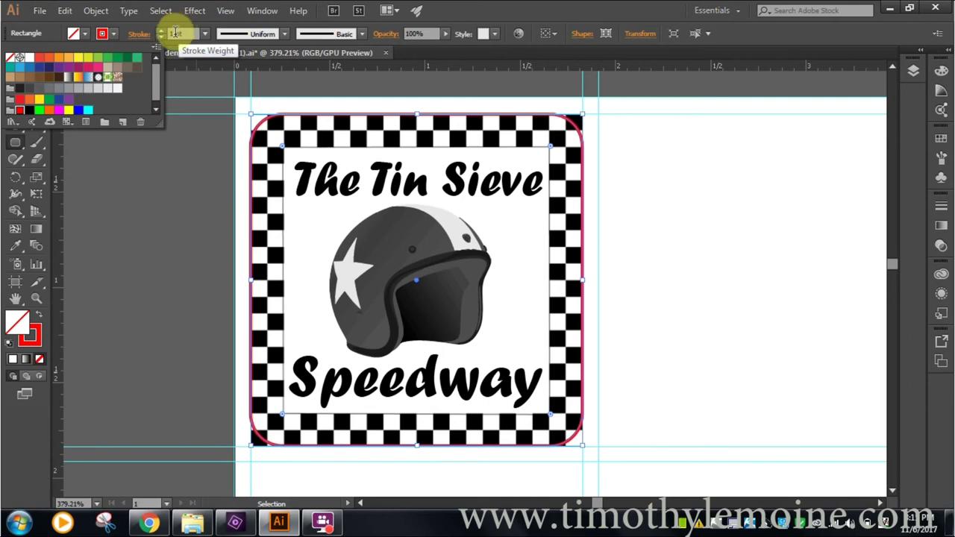
Set the stroke weight to a .01 mm hairline and deselect the rectangle.
left_click(178, 33)
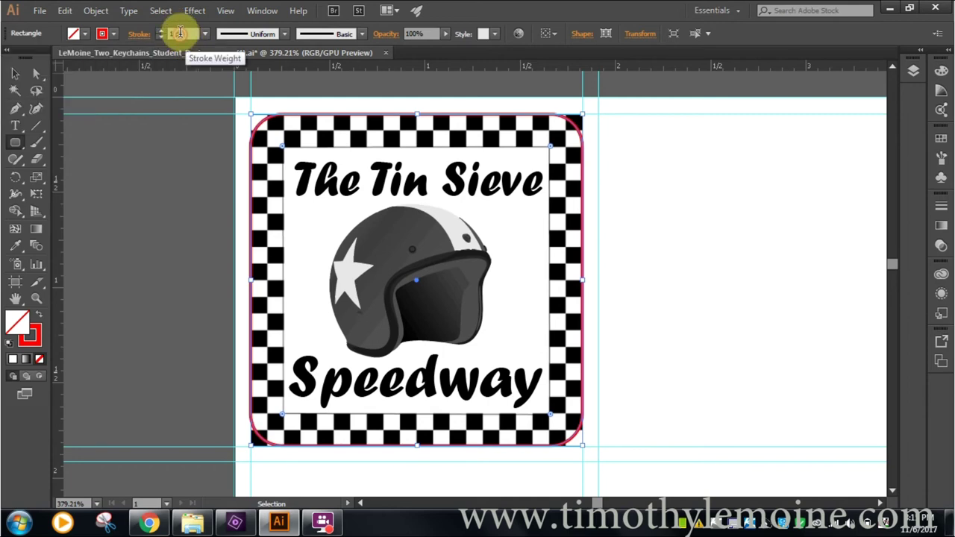
double_click(180, 33)
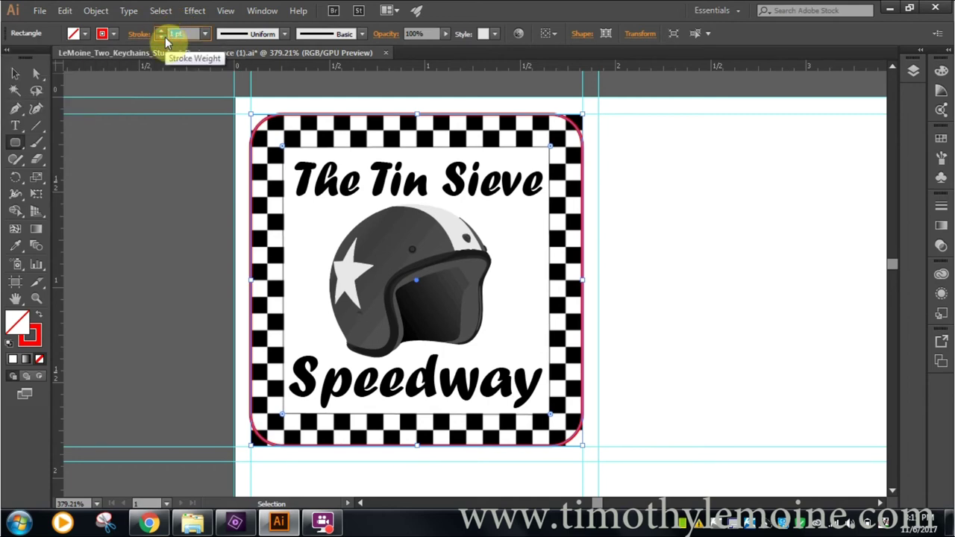
key("BackSpace")
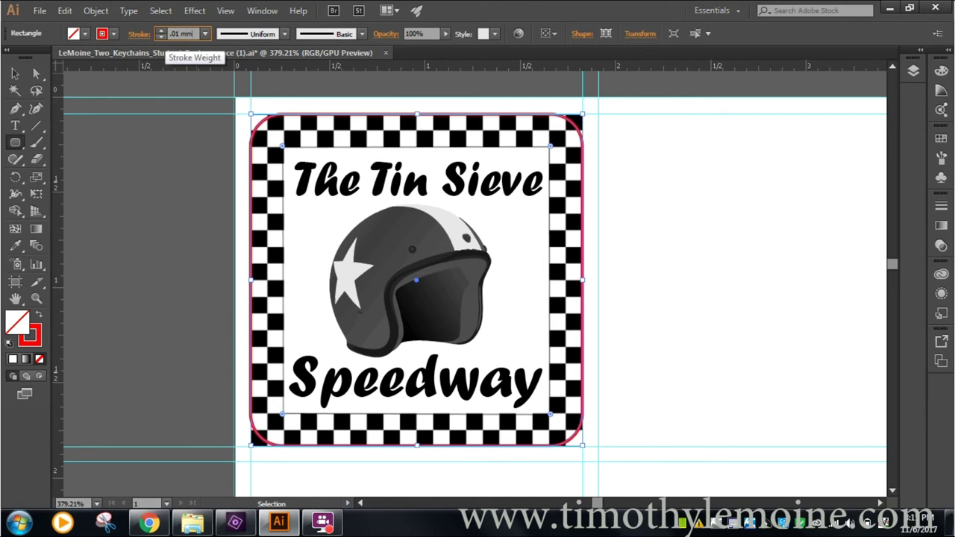
key("Return")
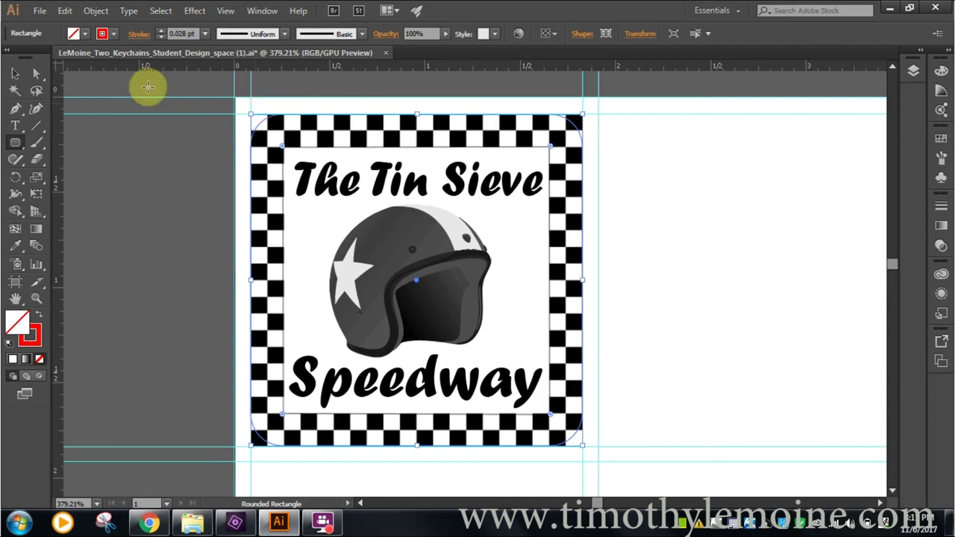
left_click(19, 74)
left_click(273, 105)
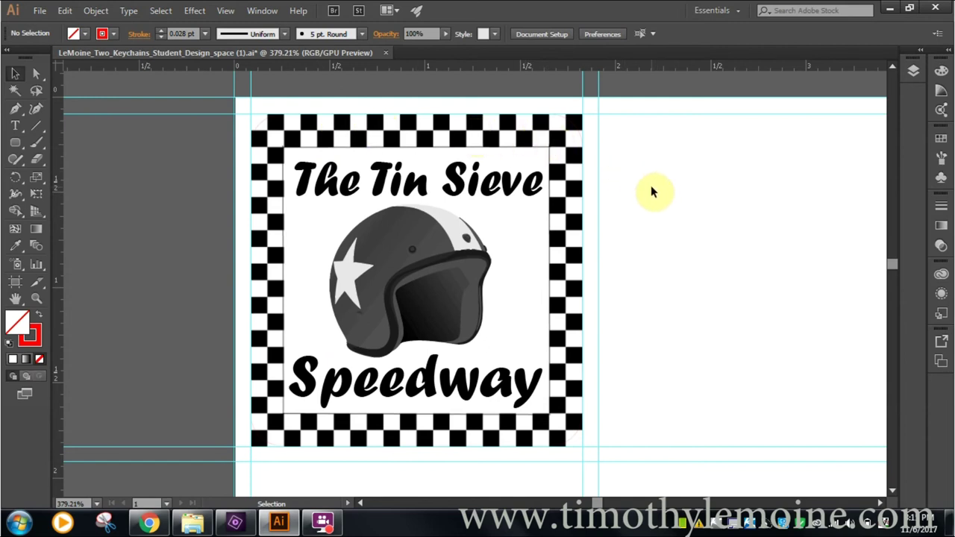
Zoom into the top-left corner, then draw and delete a test rounded rectangle there.
left_click(36, 299)
left_click_drag(255, 122, 529, 294)
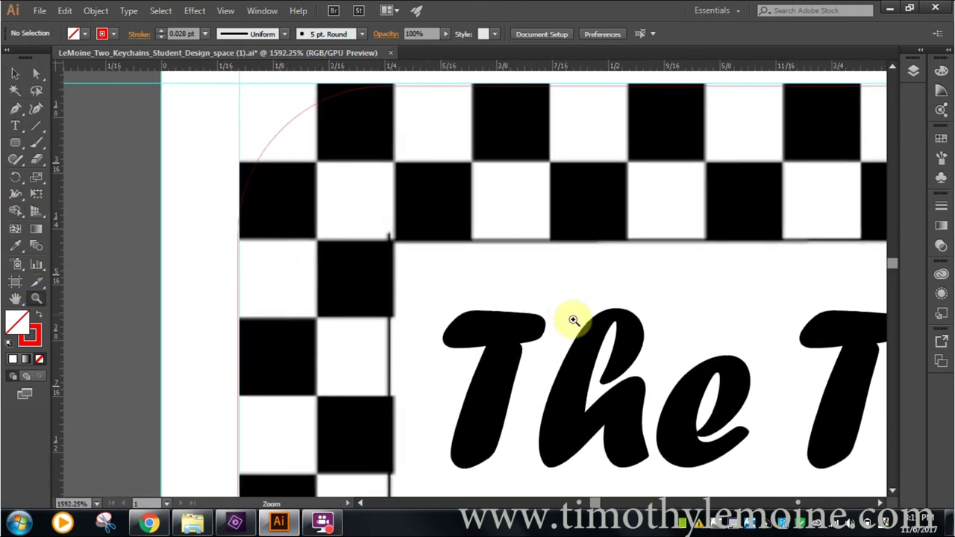
left_click_drag(579, 324, 575, 326)
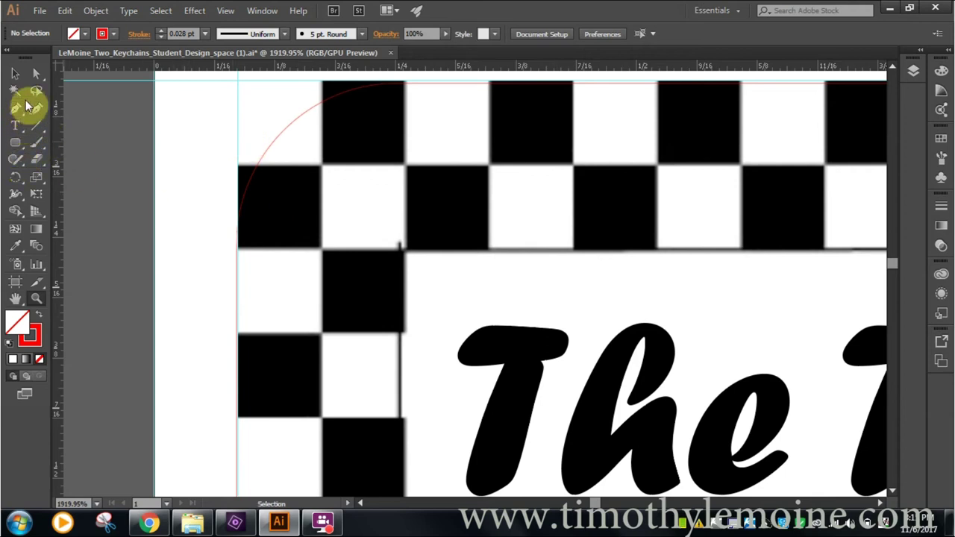
left_click(15, 143)
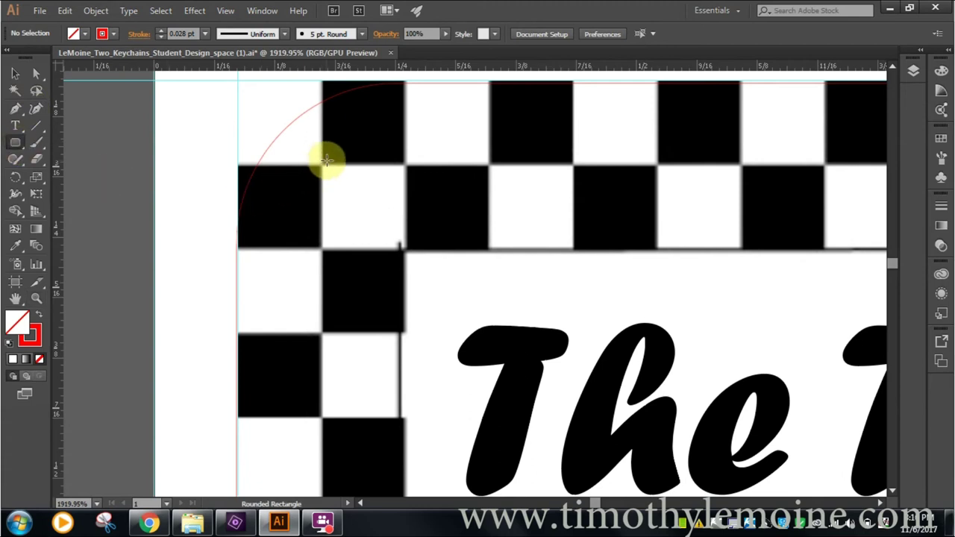
left_click_drag(314, 162, 393, 262)
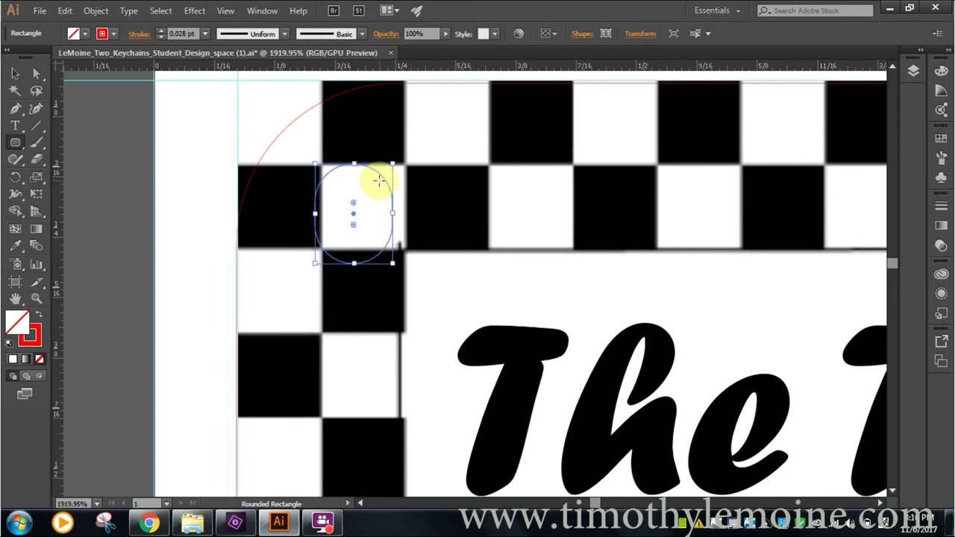
key("Delete")
Draw a small circle with the Ellipse tool in the top-left corner square.
left_click(17, 145)
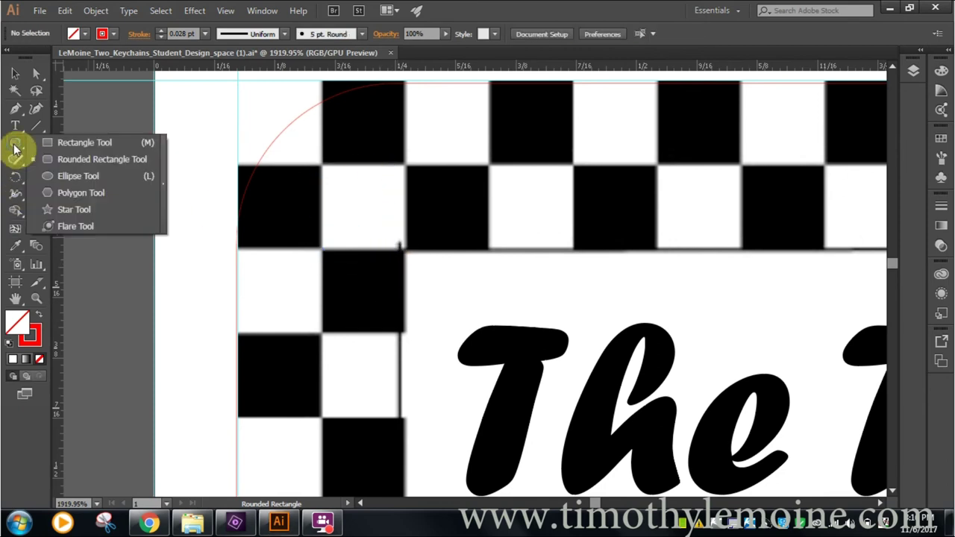
left_click(71, 175)
left_click_drag(321, 166, 418, 262)
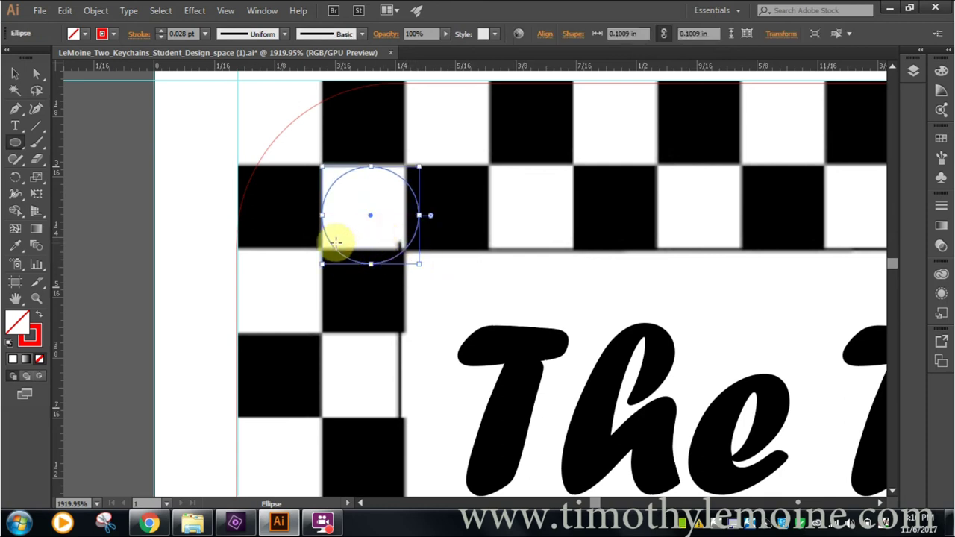
left_click(15, 74)
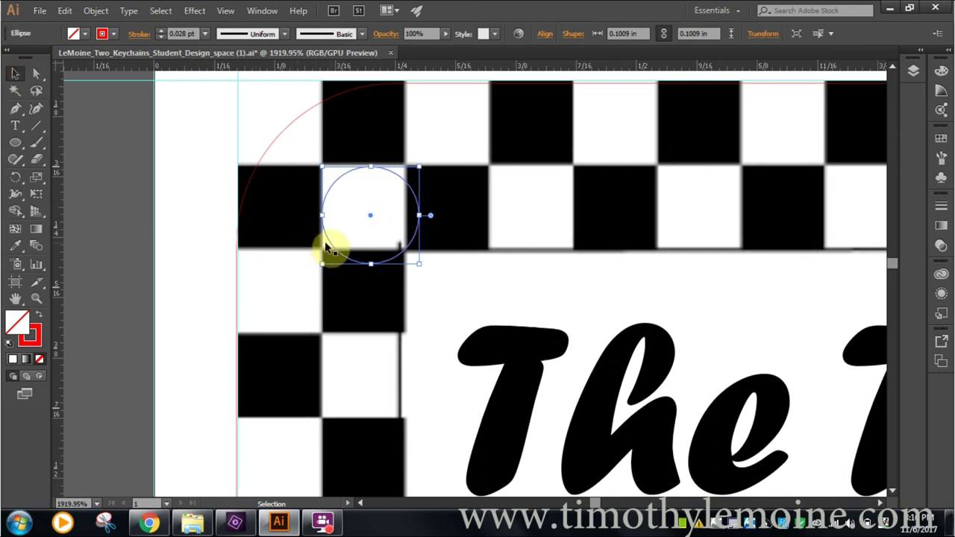
left_click_drag(326, 245, 317, 231)
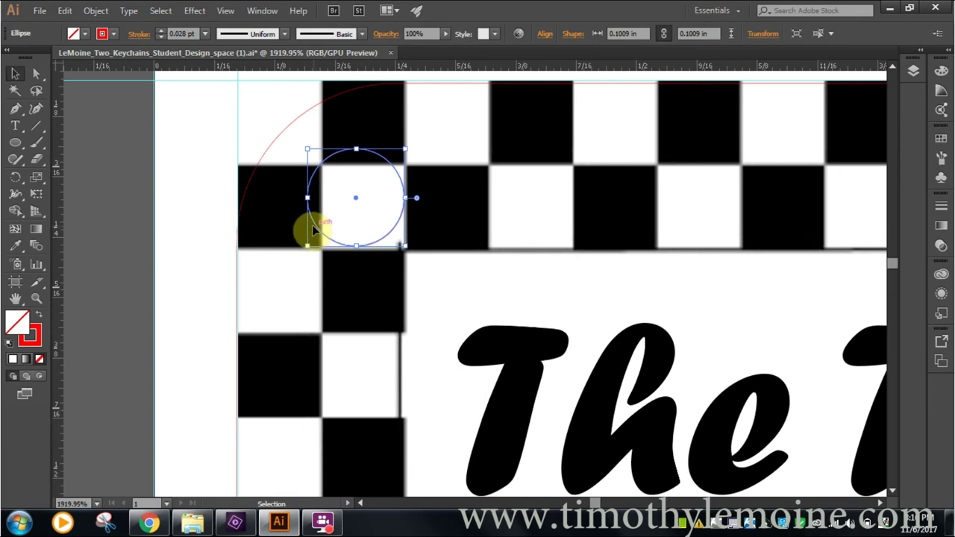
left_click_drag(315, 221, 323, 224)
Set the circle to 0.125 in wide and nudge it into position in the corner.
left_click(624, 33)
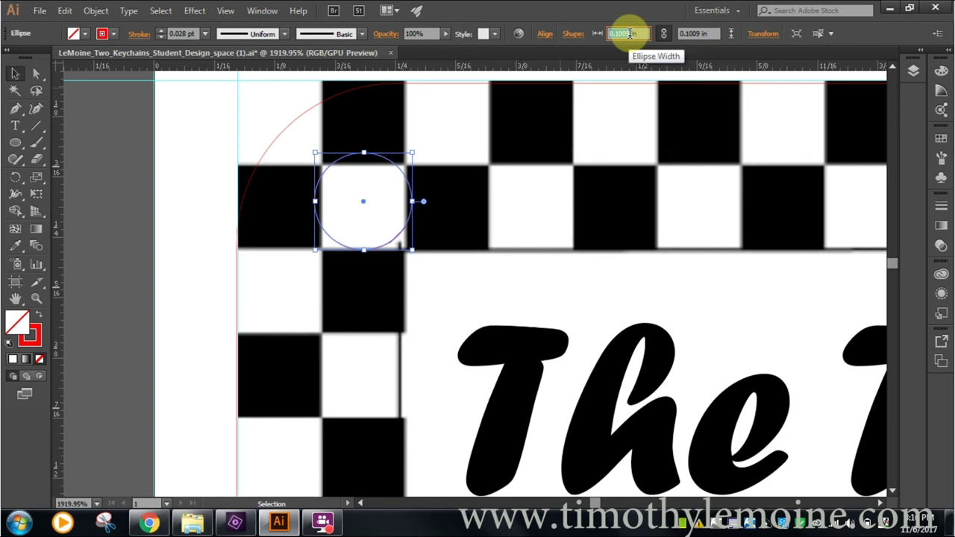
type(".125in")
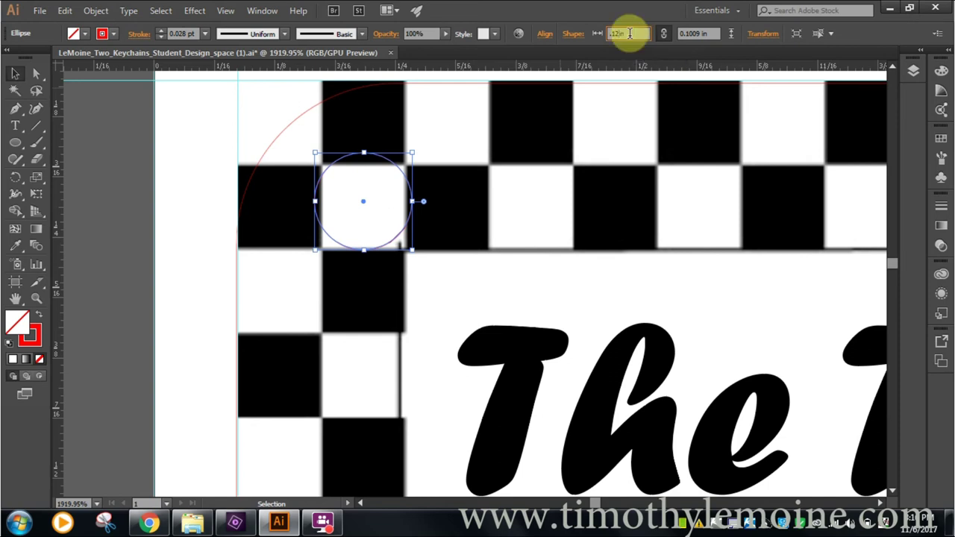
left_click(694, 33)
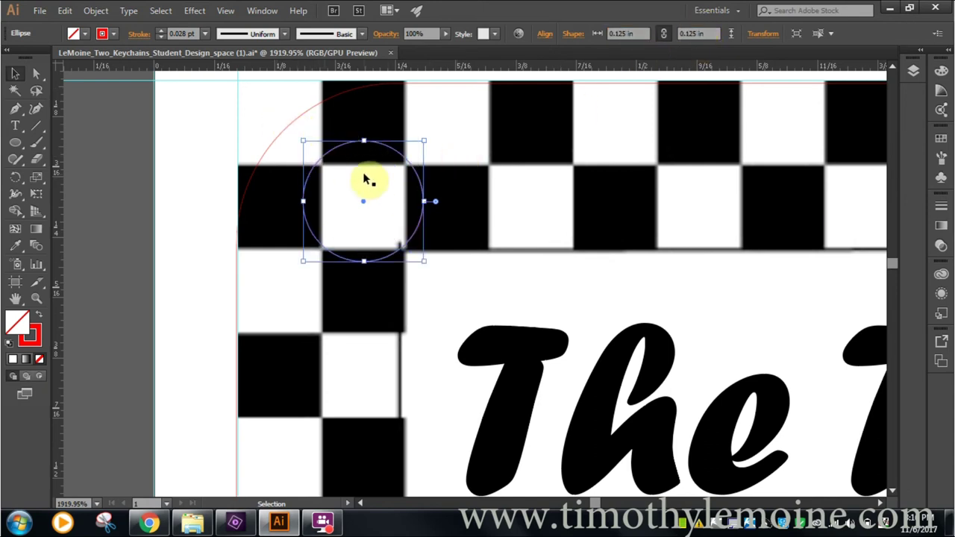
key("Right")
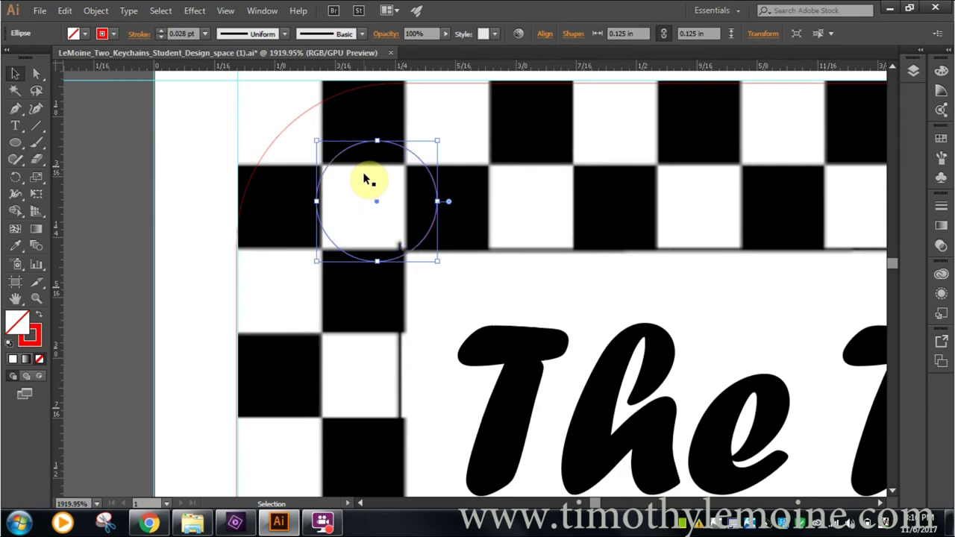
left_click_drag(391, 193, 377, 182)
Undo the last move, reselect the hole circle and nudge it one step left.
left_click(65, 10)
left_click(80, 27)
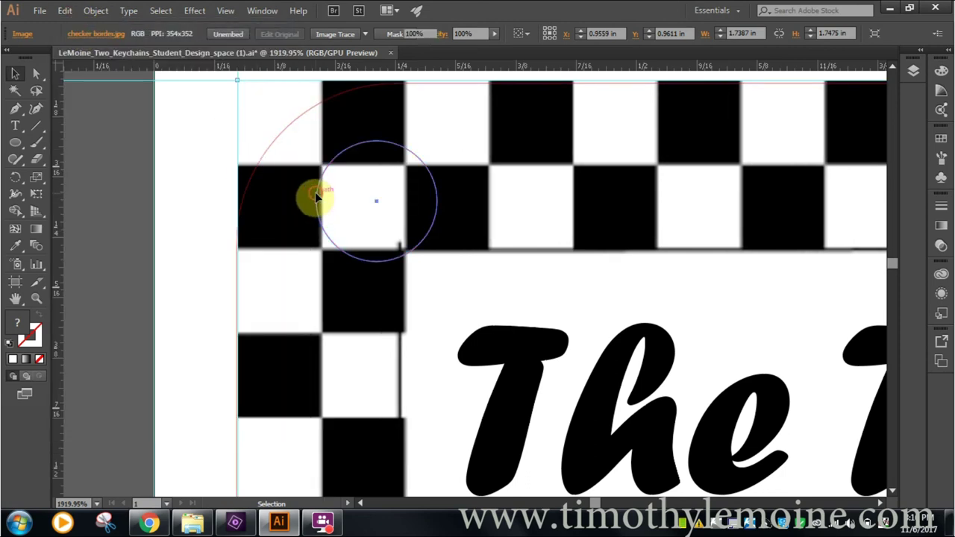
left_click(317, 198)
key("Left")
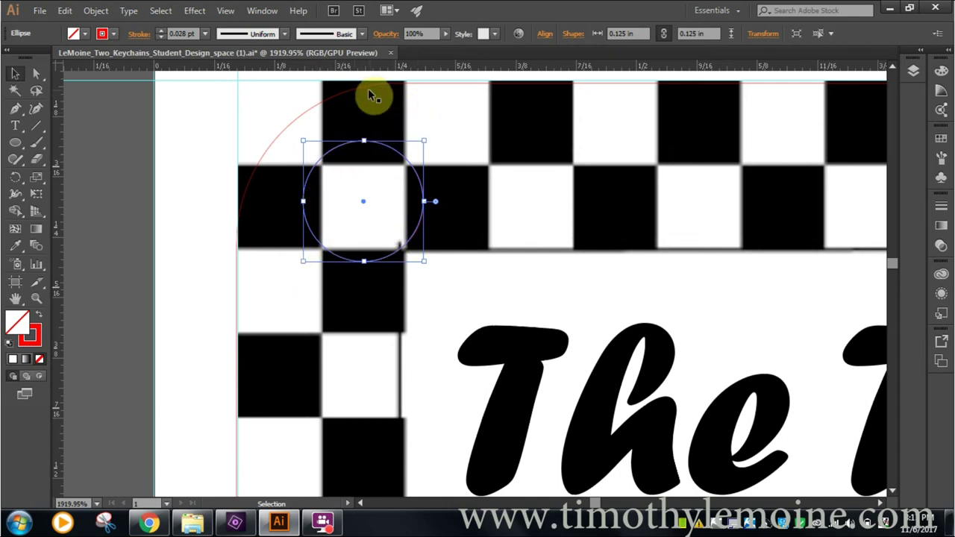
Give the hole circle a Laser Red .01 mm outline, then deselect it.
left_click(114, 34)
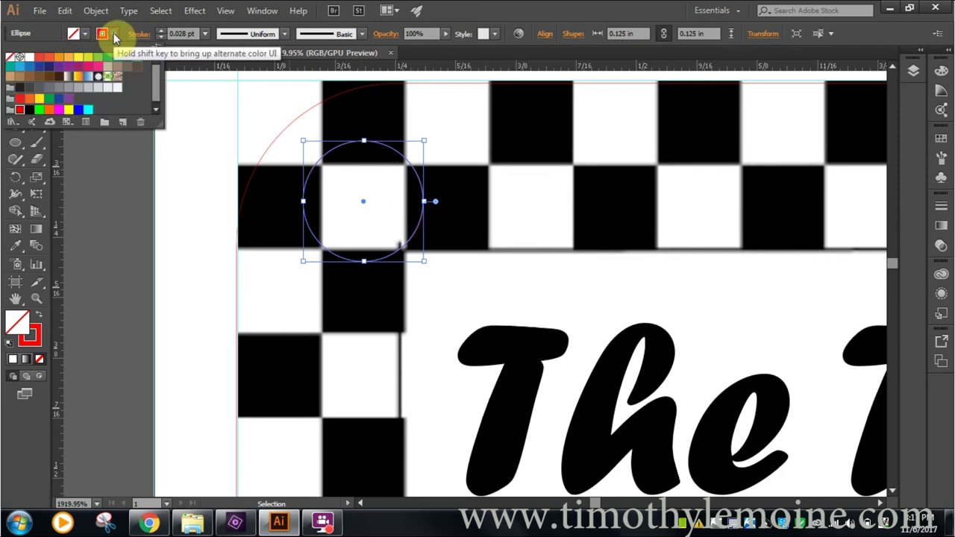
left_click(20, 112)
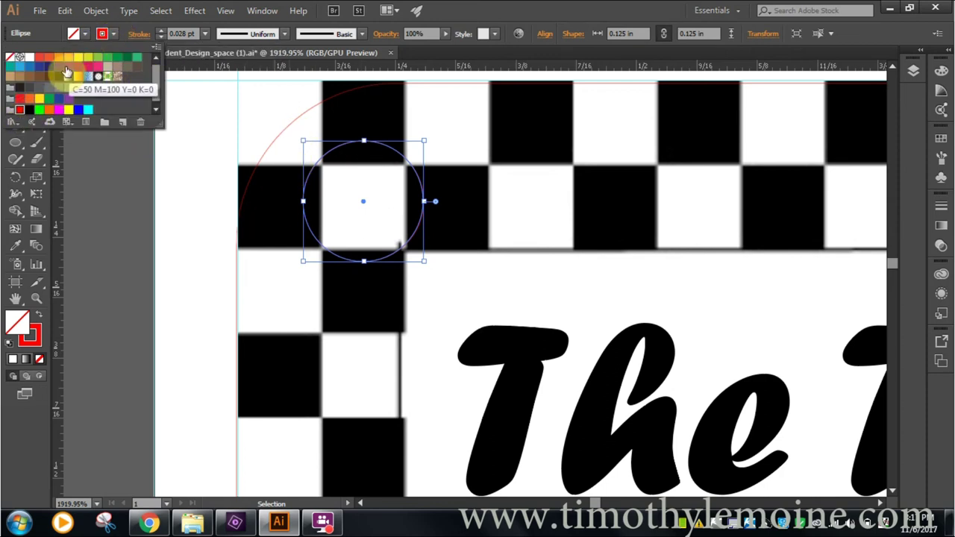
left_click(183, 34)
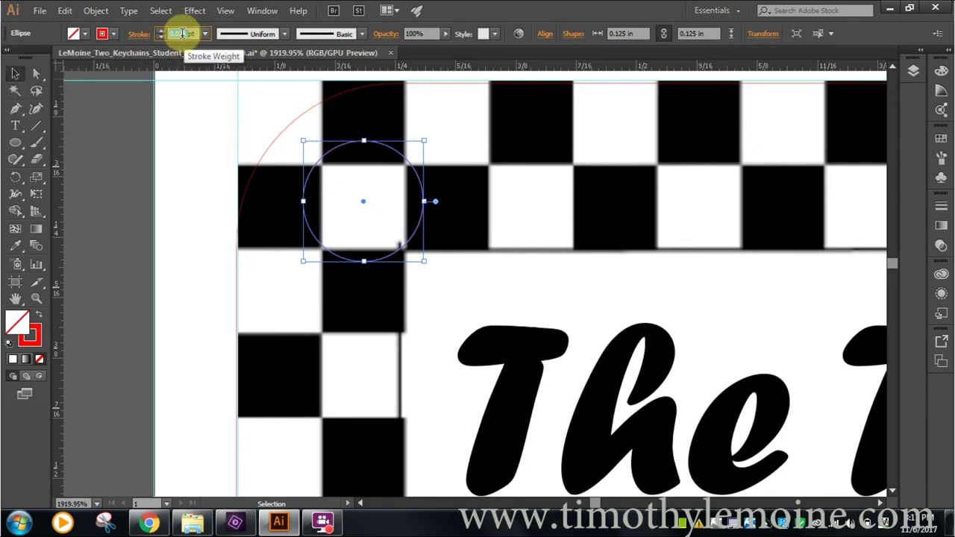
type(".0")
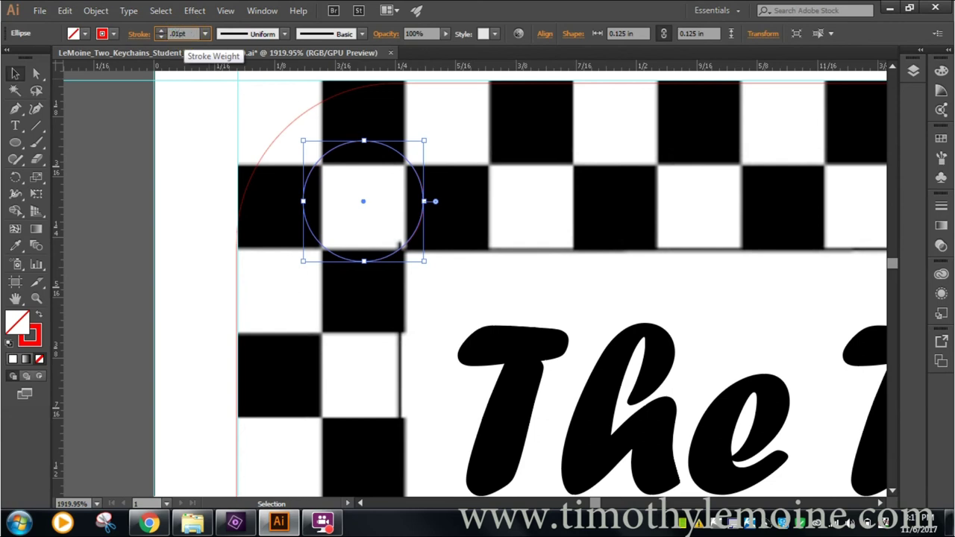
type("1 mm")
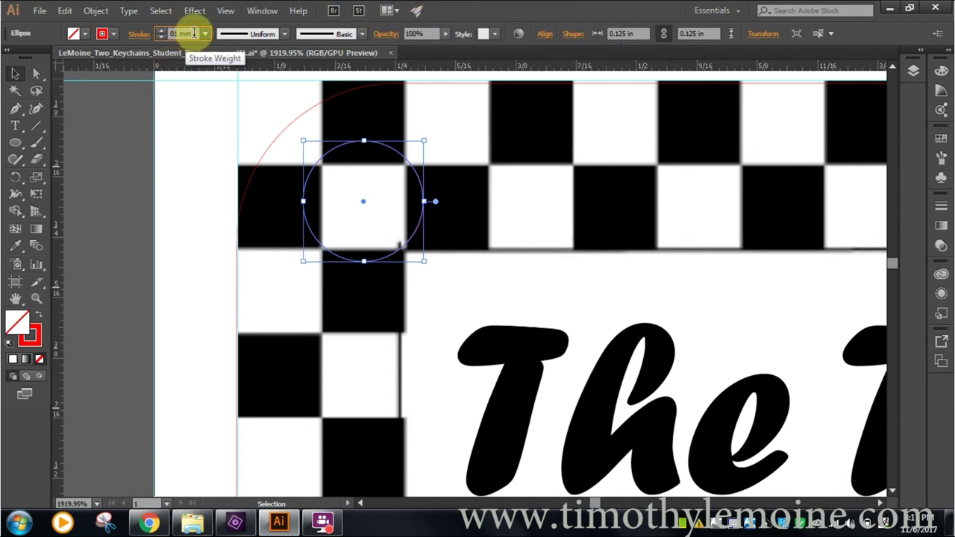
left_click_drag(194, 34, 160, 33)
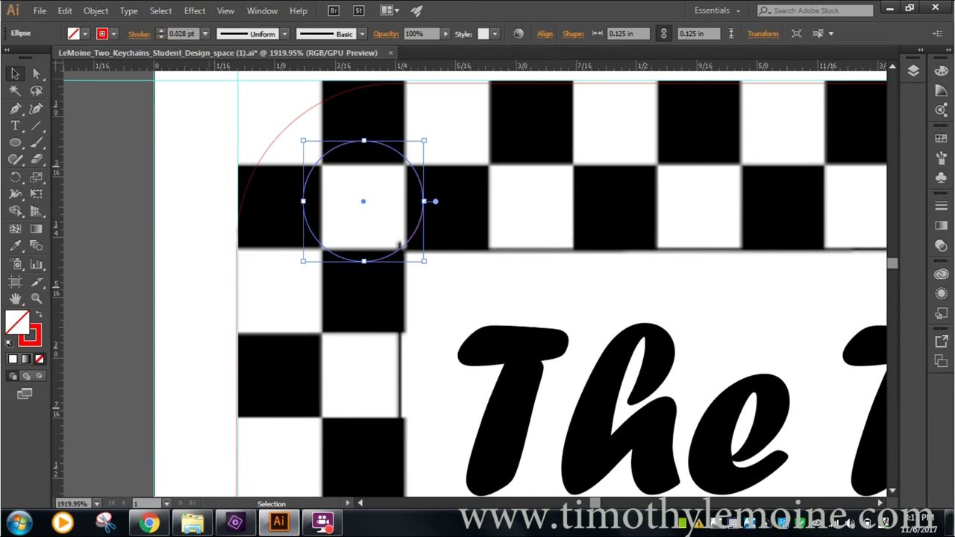
left_click(277, 105)
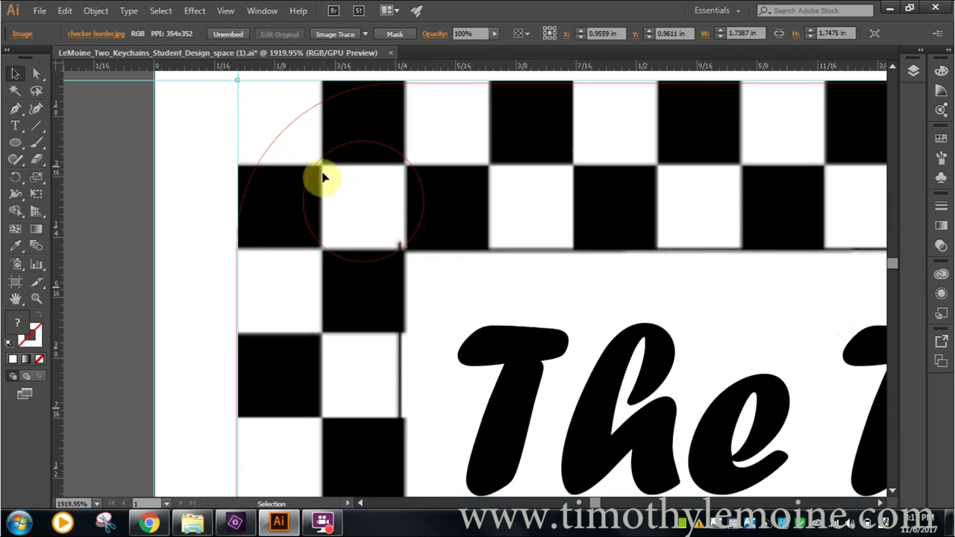
Fit the whole artboard in the window to show both keychain designs.
double_click(36, 300)
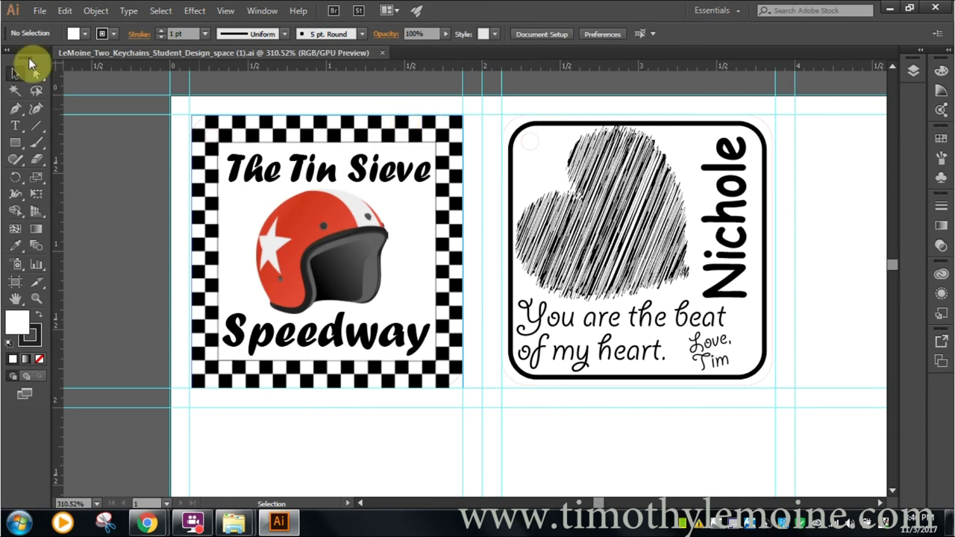
Delete the horizontal guides and the vertical guides right of the Nichole design.
left_click(37, 10)
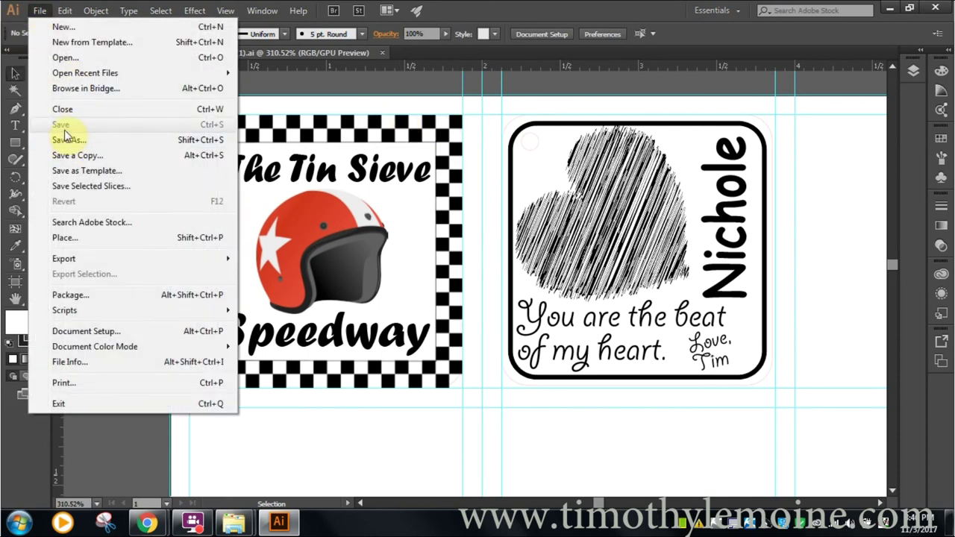
left_click(308, 75)
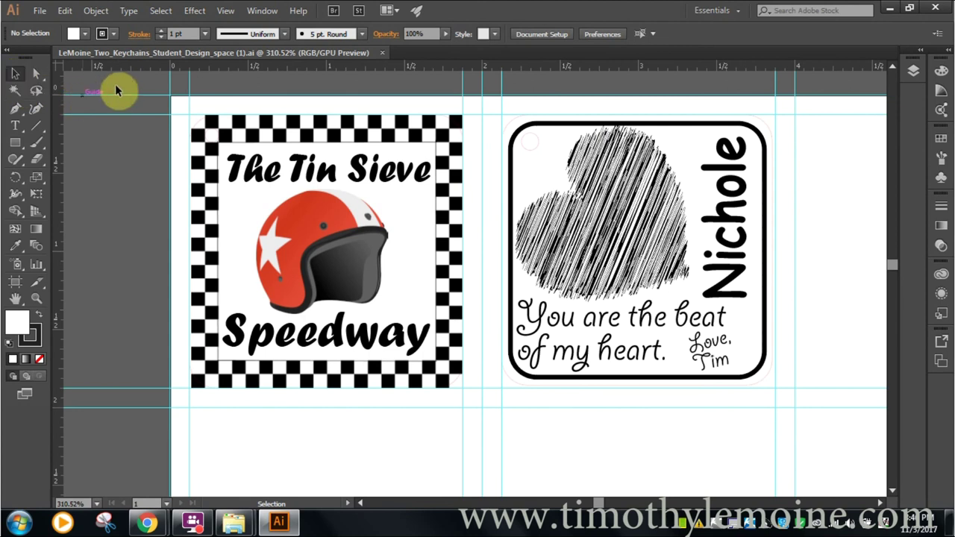
left_click(150, 446)
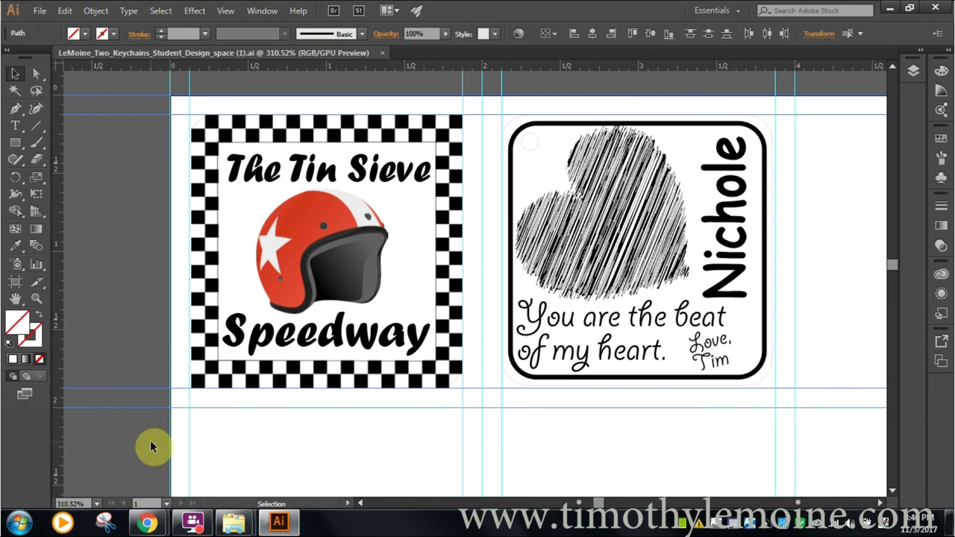
key("Delete")
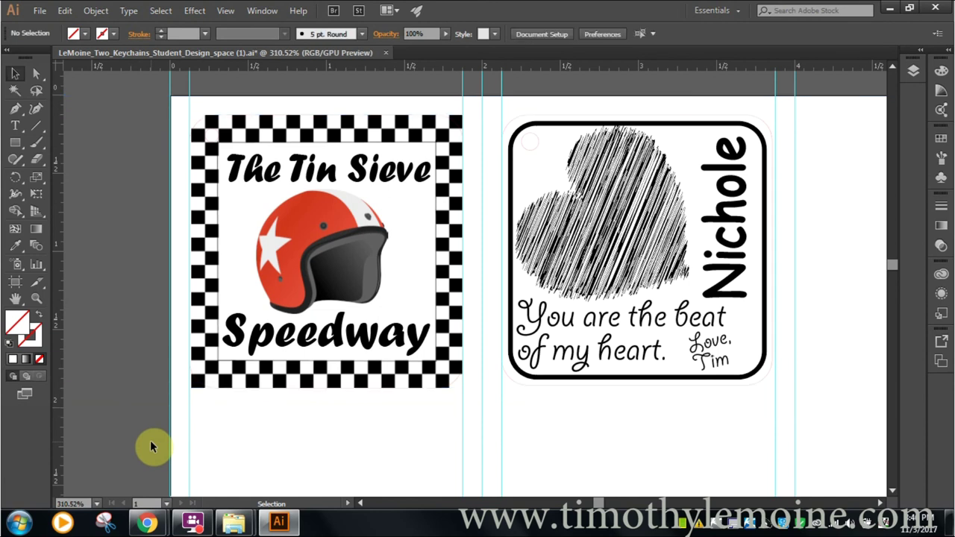
left_click_drag(757, 85, 820, 96)
key("Delete")
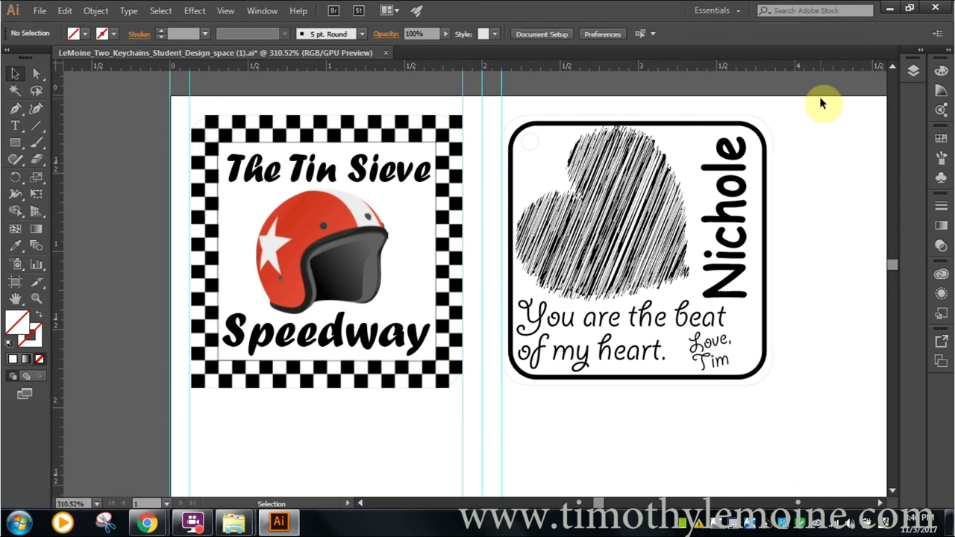
Delete the remaining guides between the two designs and along the artboard's left edge.
left_click(451, 80)
left_click_drag(532, 89, 541, 89)
key("Delete")
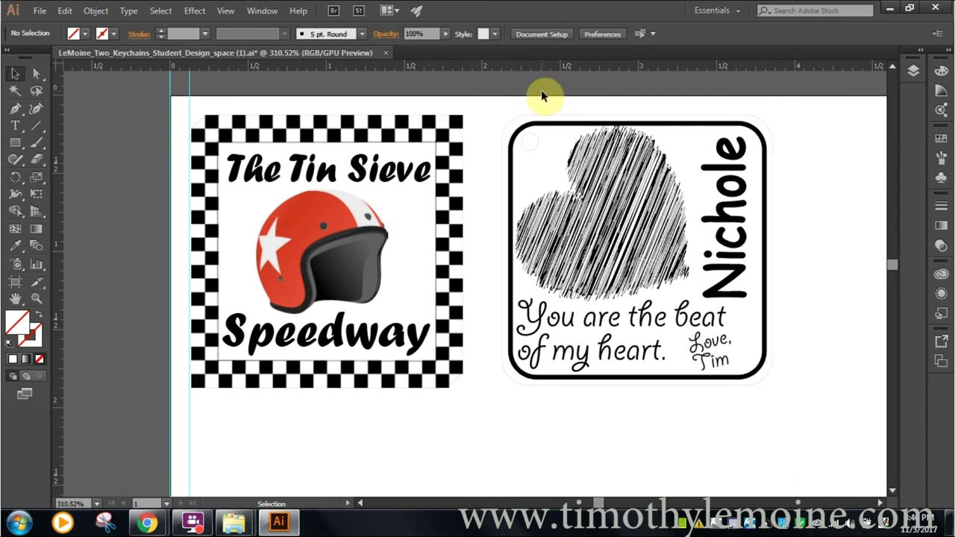
left_click(157, 73)
key("Delete")
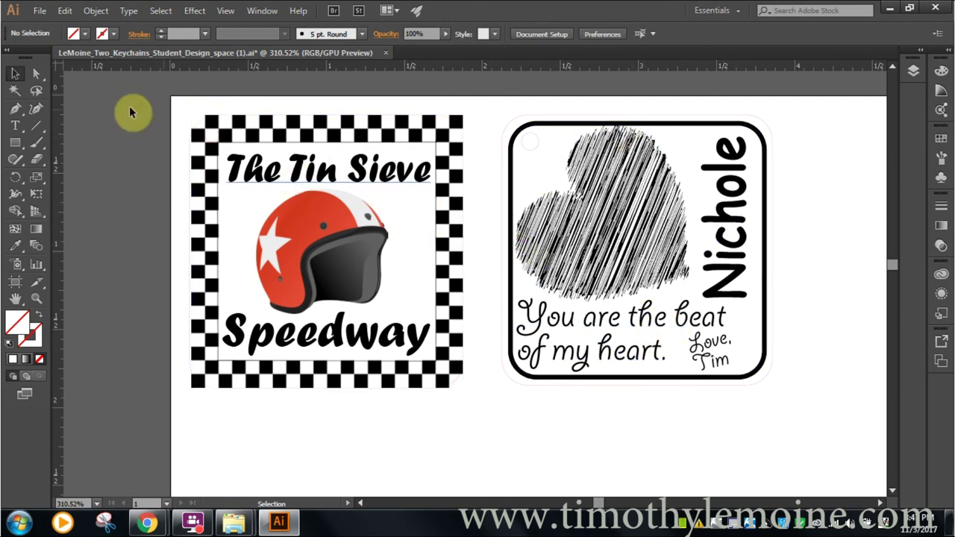
Select the Speedway and Nichole keychain designs and group them together.
left_click_drag(147, 89, 842, 439)
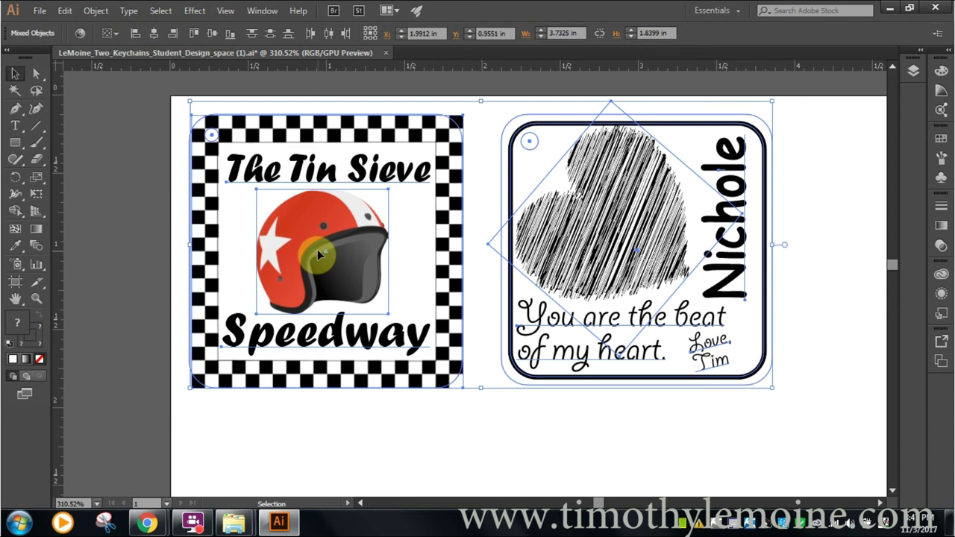
left_click(145, 147)
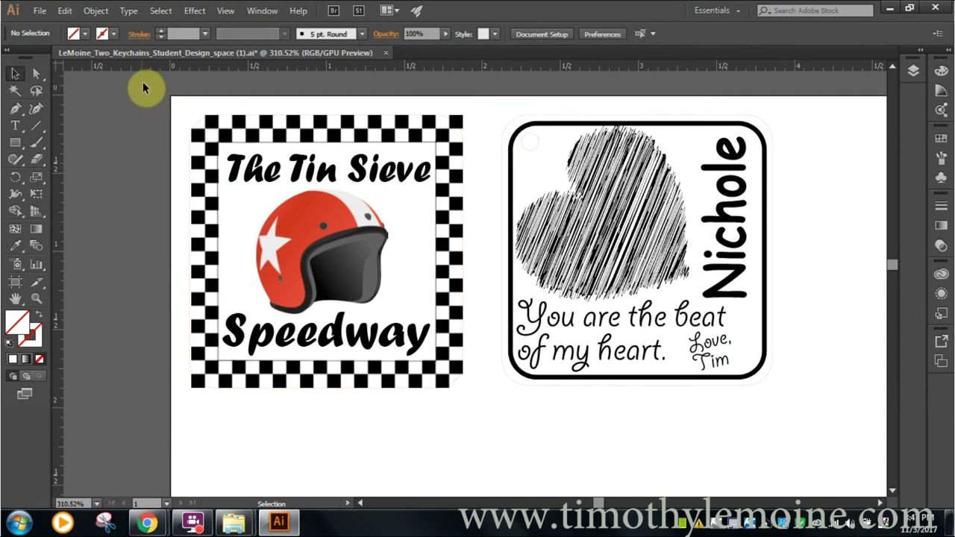
left_click_drag(144, 86, 822, 422)
left_click(97, 11)
left_click(134, 60)
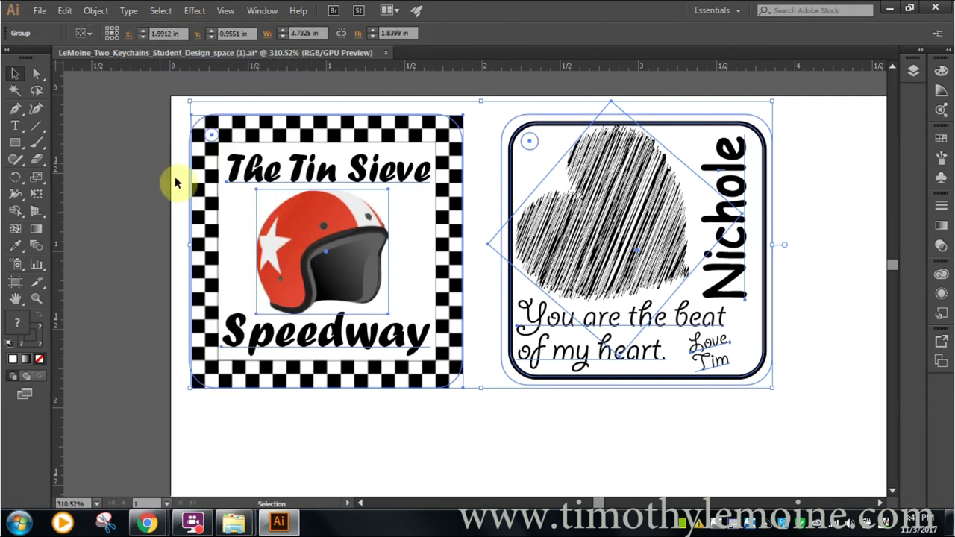
left_click(134, 134)
Drag the keychain group into place near the artboard's top-left corner.
left_click_drag(262, 135, 377, 169)
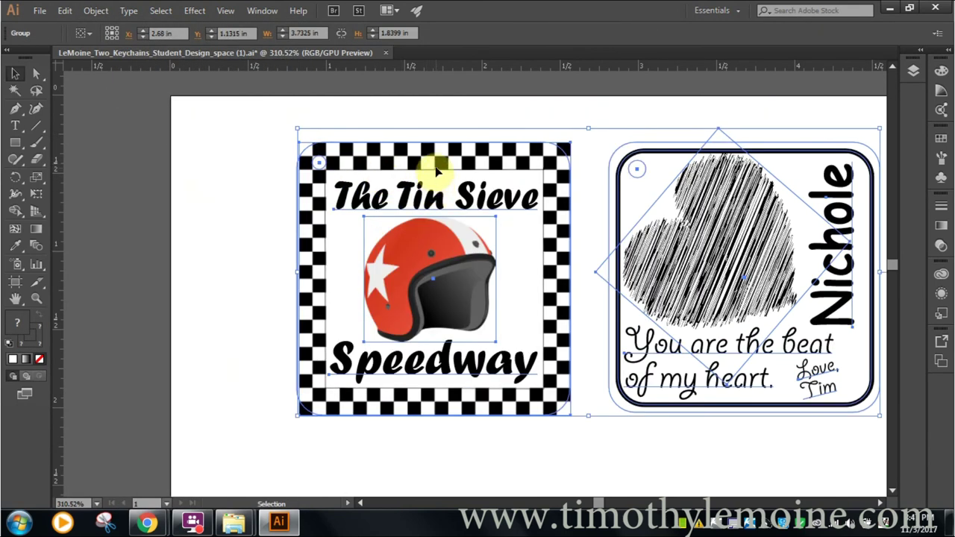
left_click_drag(437, 171, 313, 135)
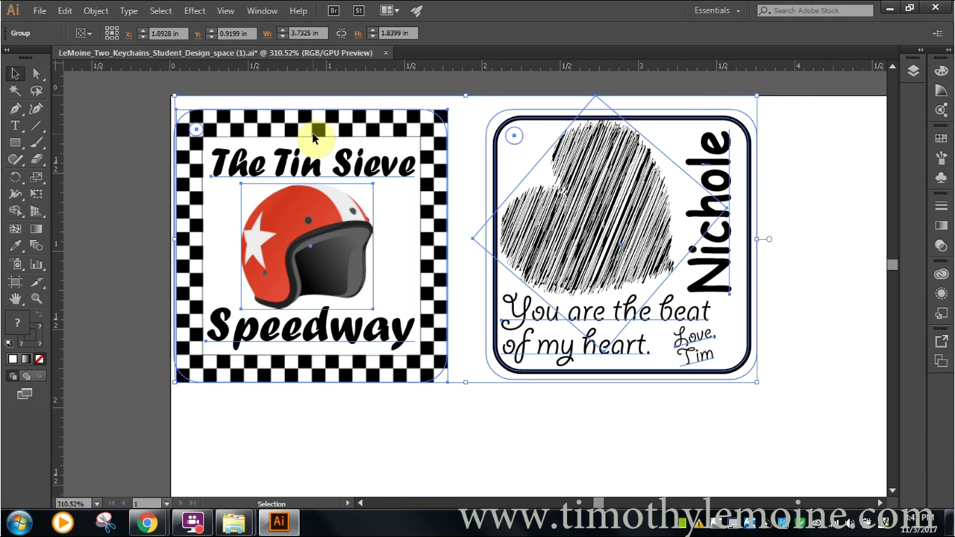
left_click_drag(313, 135, 321, 131)
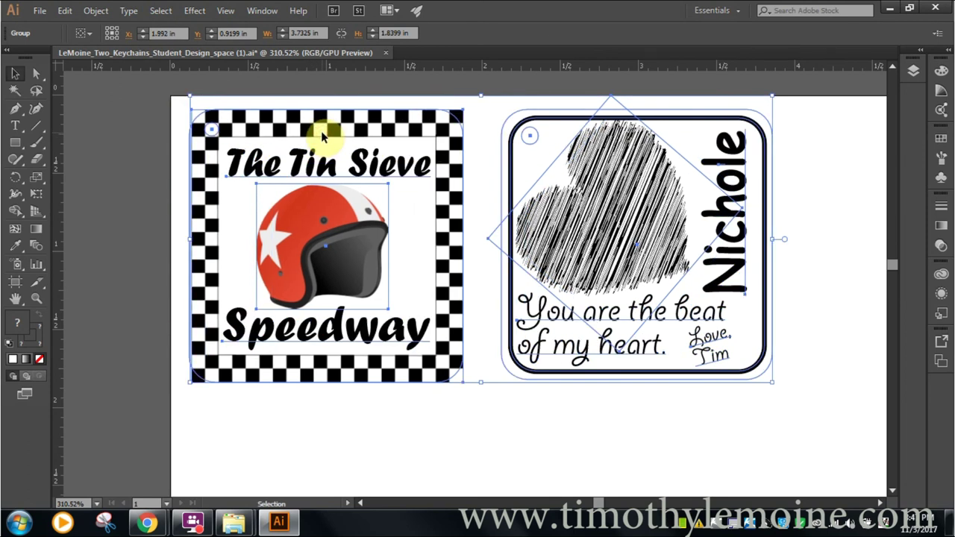
left_click_drag(309, 132, 302, 129)
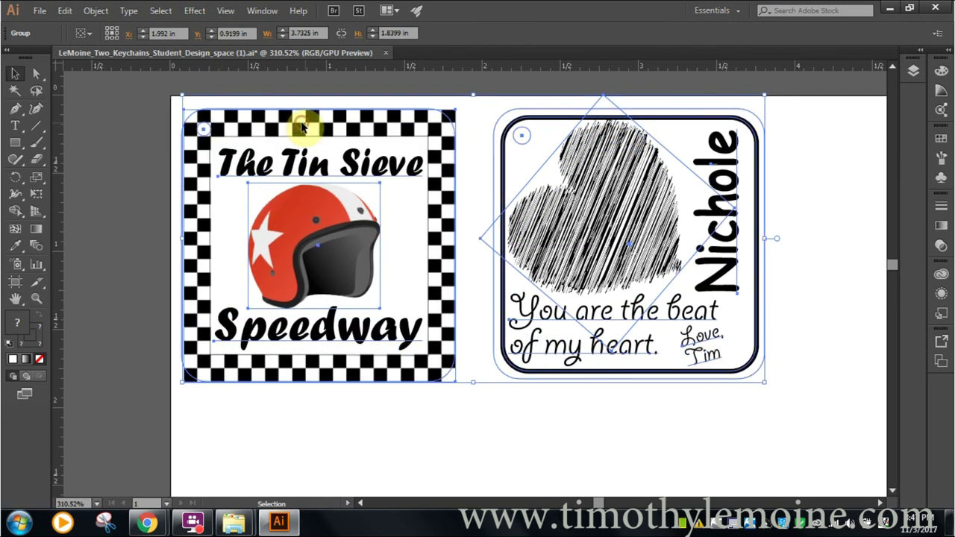
Deselect the grouped keychains and save the document with File > Save.
left_click(251, 83)
left_click(39, 10)
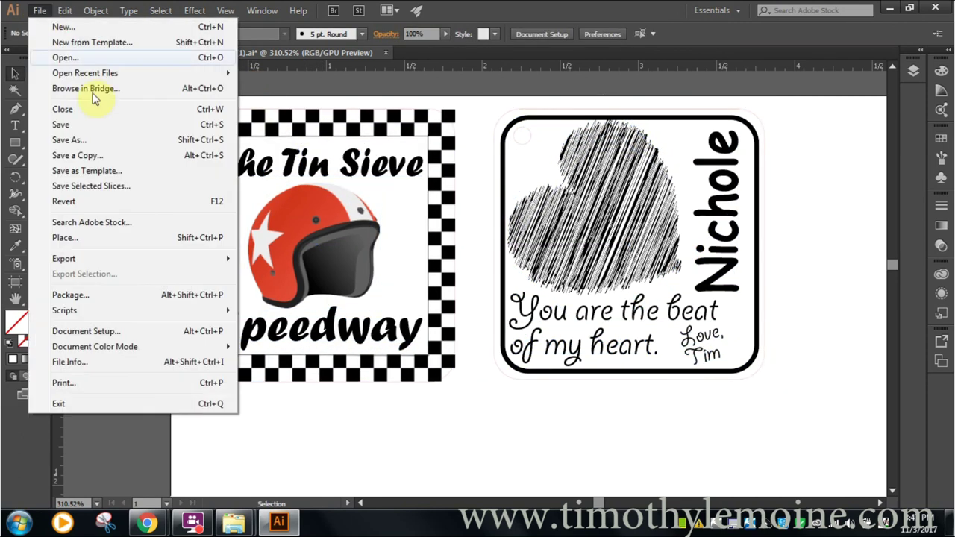
left_click(79, 128)
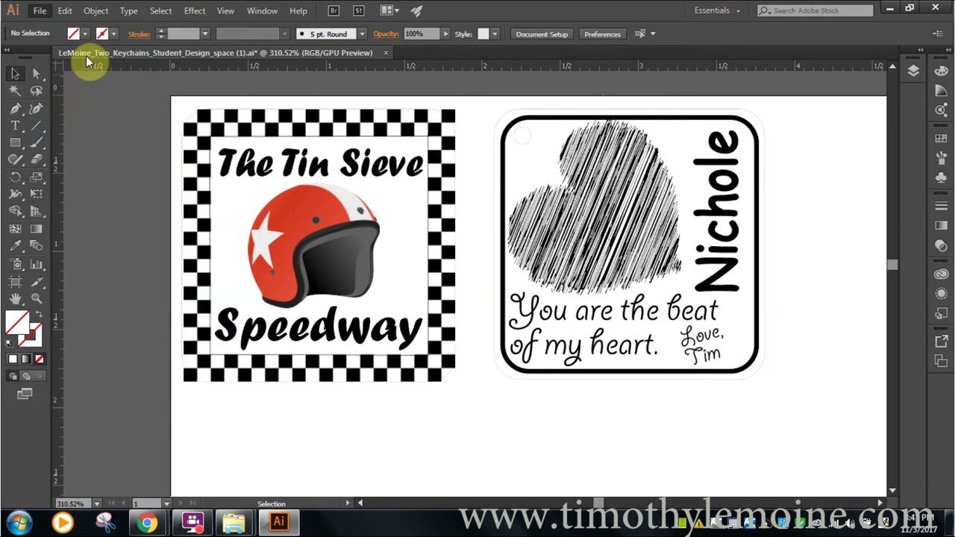